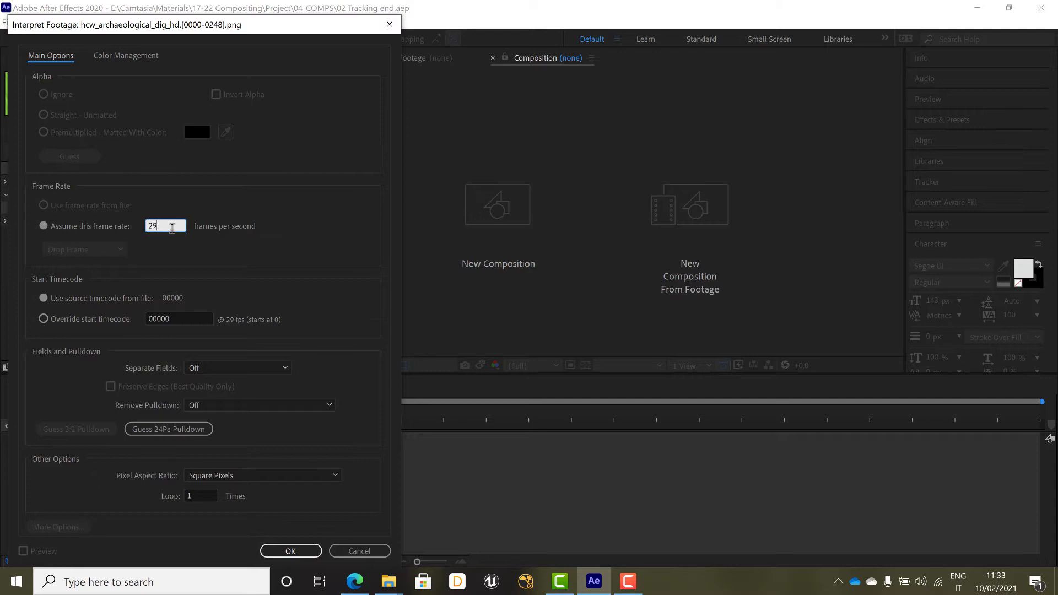
# Interpret the PNG sequence at 29.97 fps, Non-Drop Frame, with the HDV 1080/DVCPRO HD 720 (1.33) pixel aspect ratio
pyautogui.write('.97')
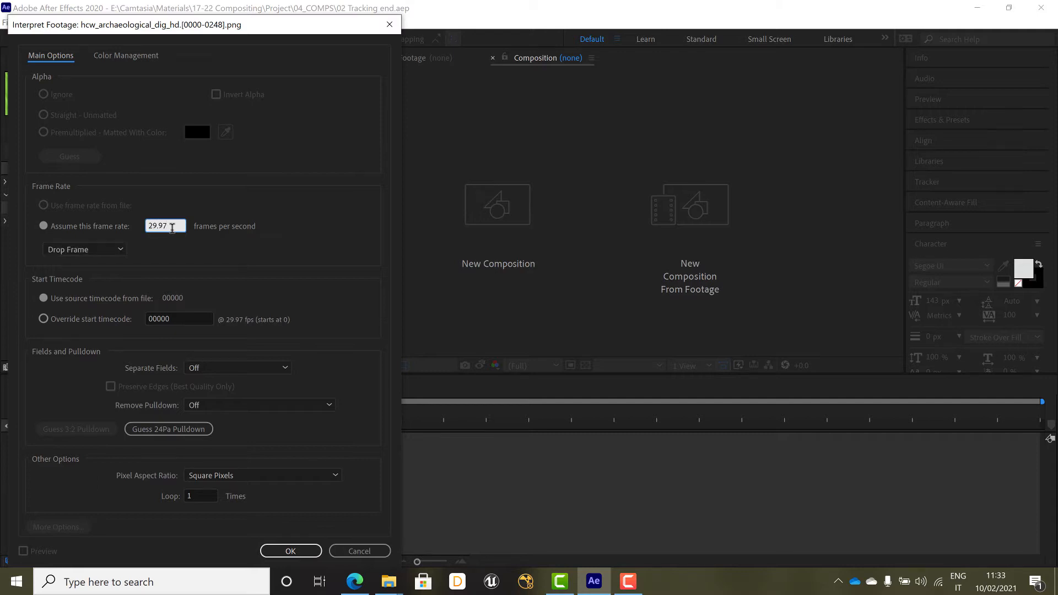
pyautogui.click(126, 249)
pyautogui.click(92, 278)
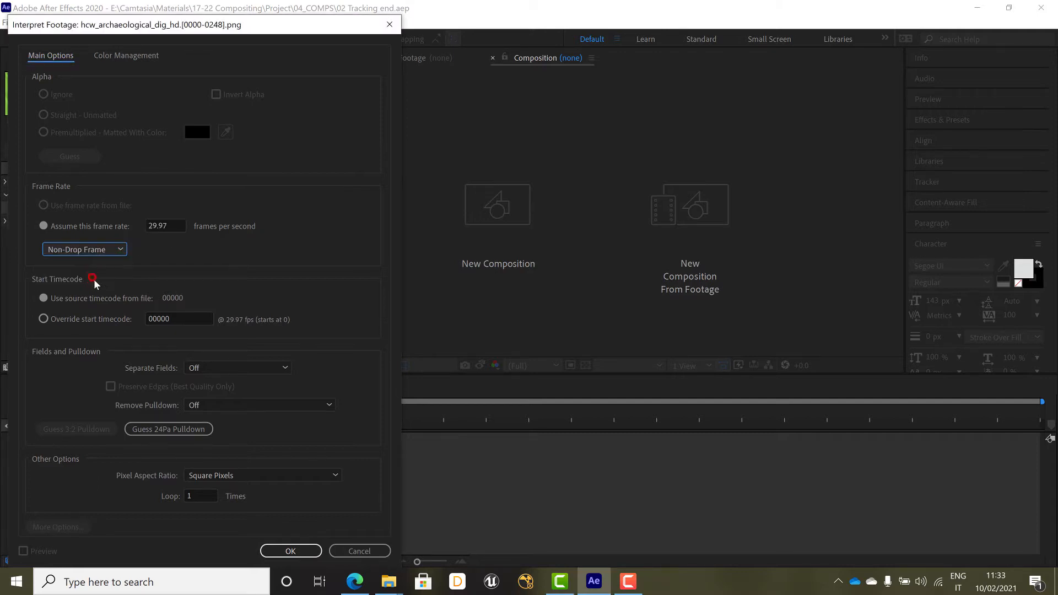
pyautogui.click(339, 343)
pyautogui.click(271, 476)
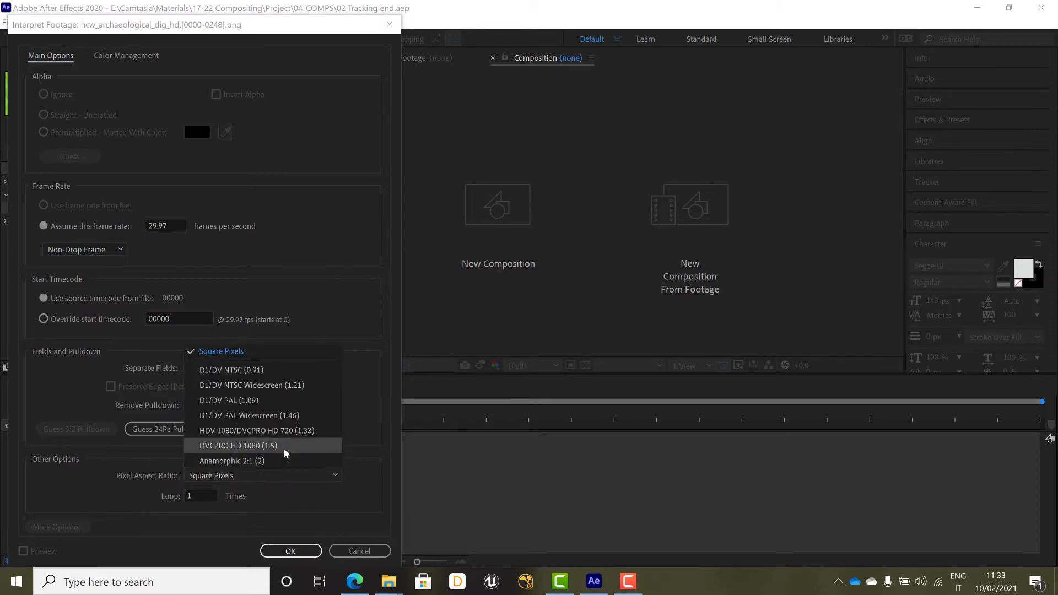
pyautogui.click(302, 430)
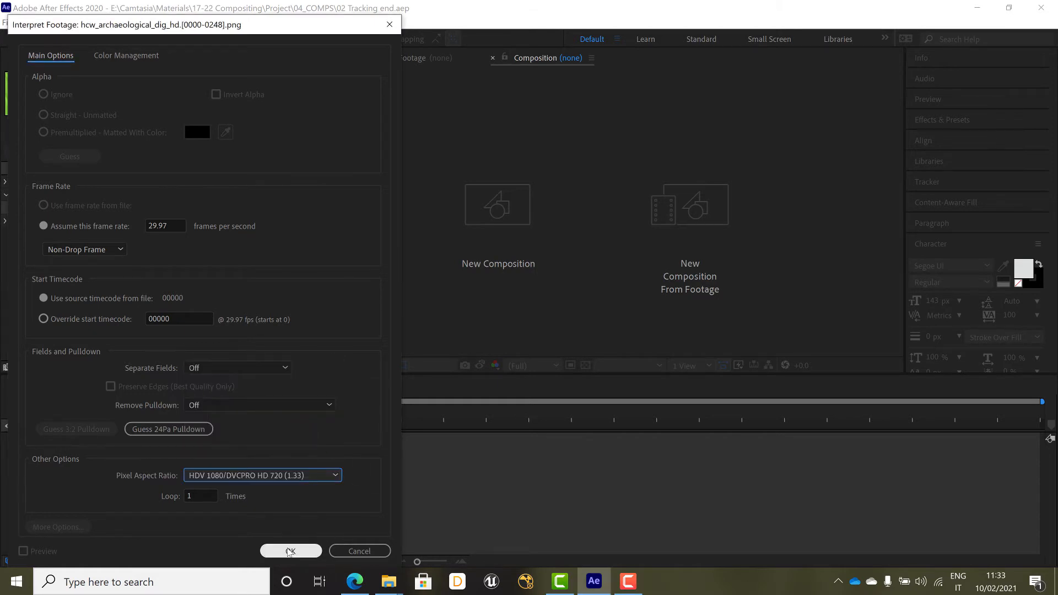
pyautogui.click(290, 551)
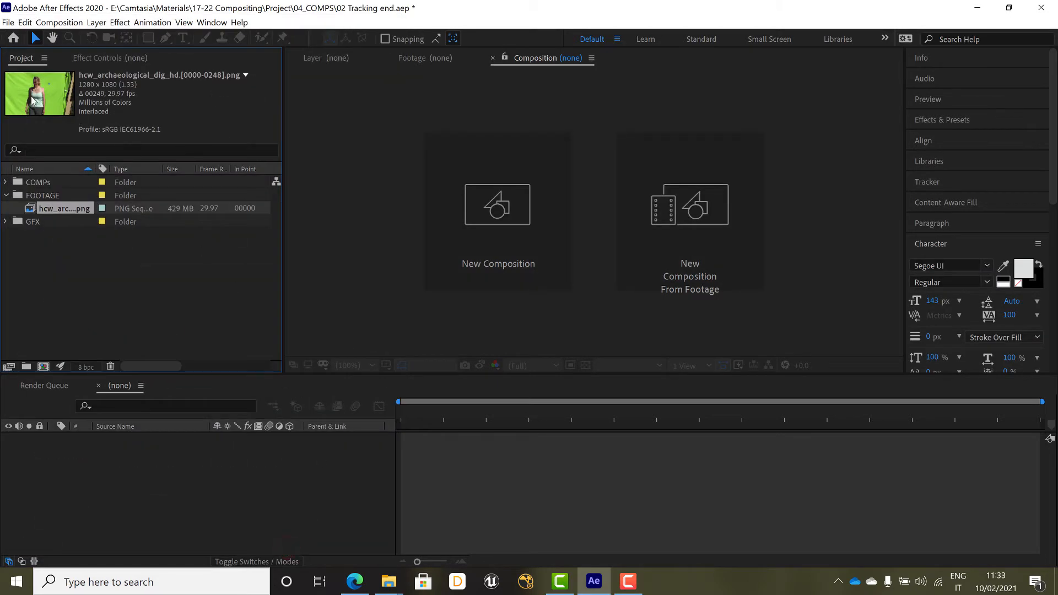
# Create a composition from the hcw_archaeological_dig_hd PNG sequence
pyautogui.click(133, 272)
pyautogui.moveTo(48, 211); pyautogui.dragTo(47, 366)
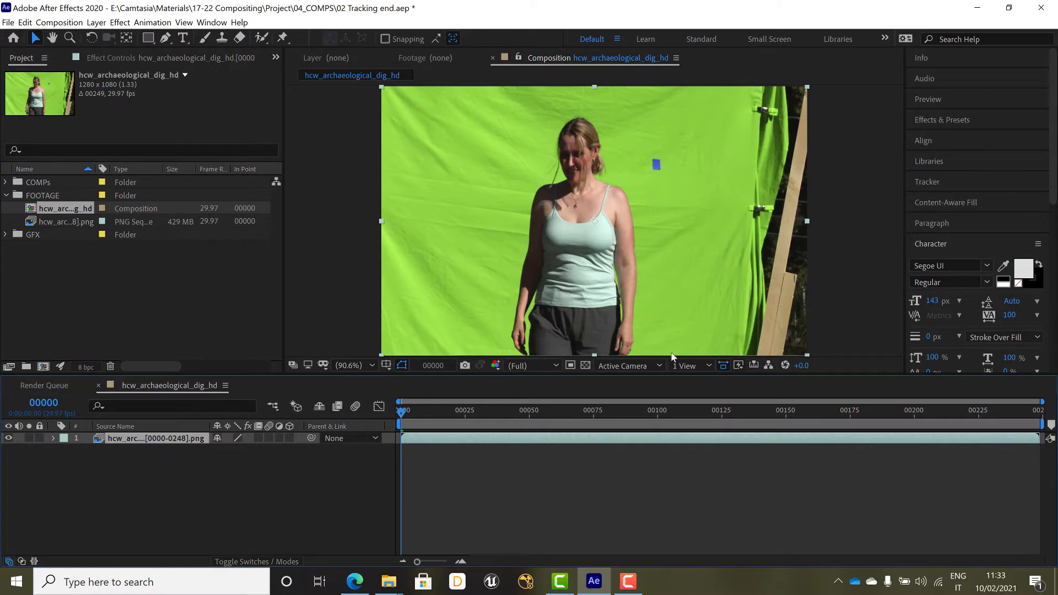
pyautogui.click(725, 368)
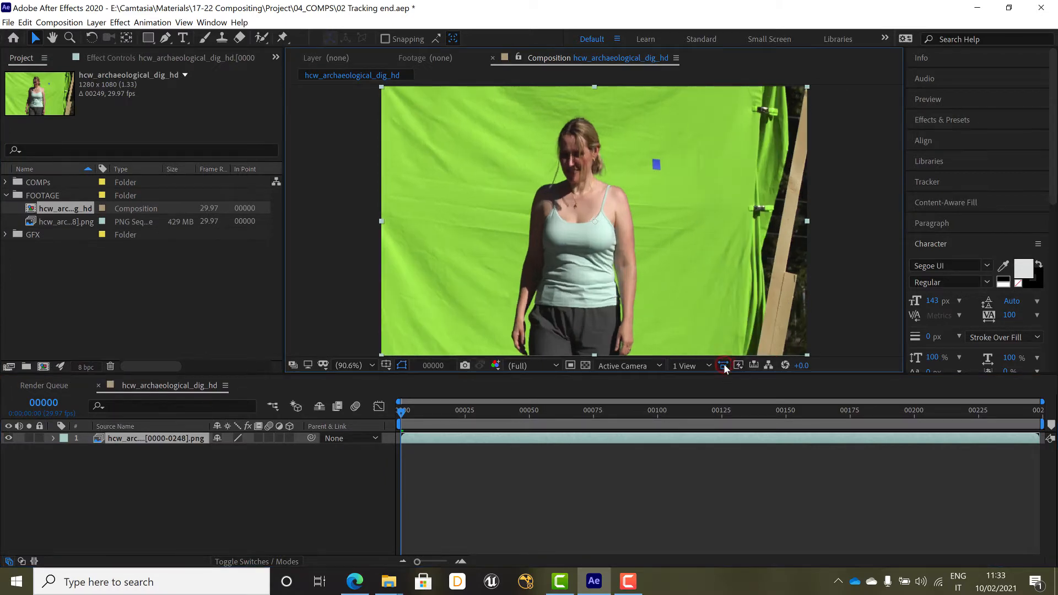
# Preview the green-screen footage layer in the composition
pyautogui.click(270, 503)
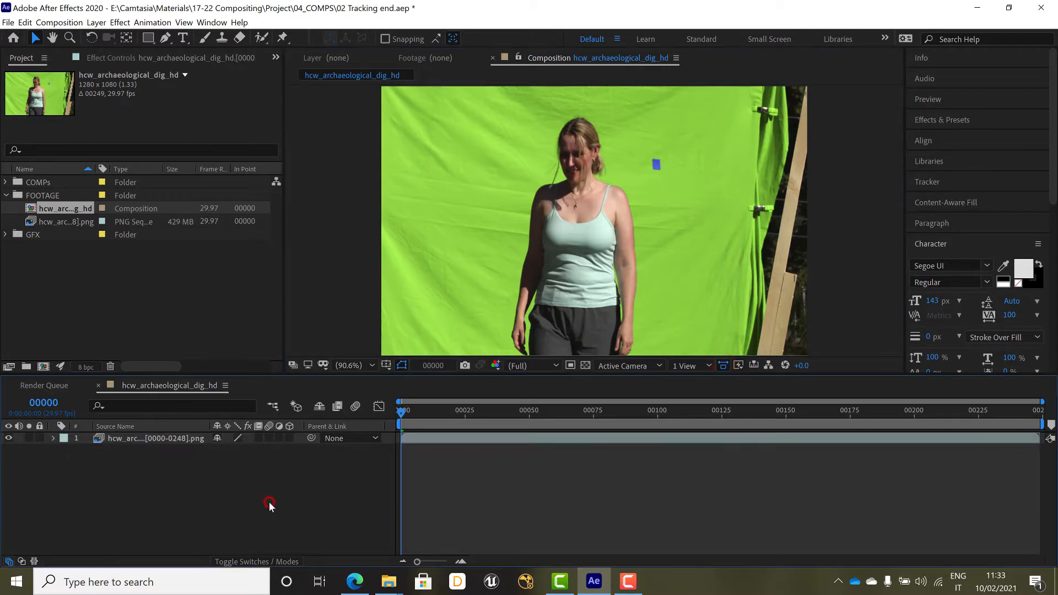
pyautogui.click(101, 438)
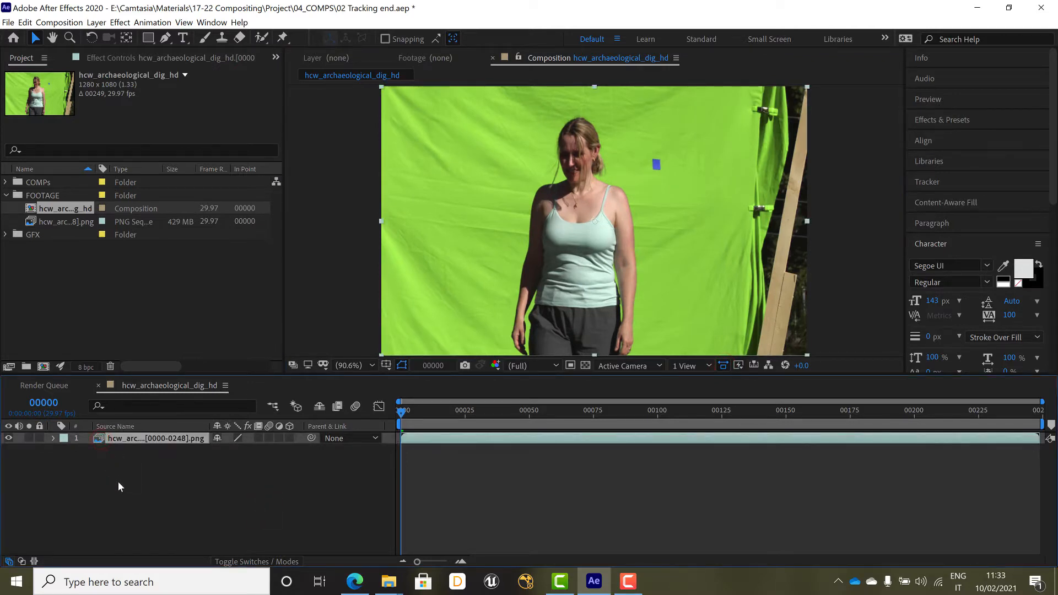
pyautogui.press('space')
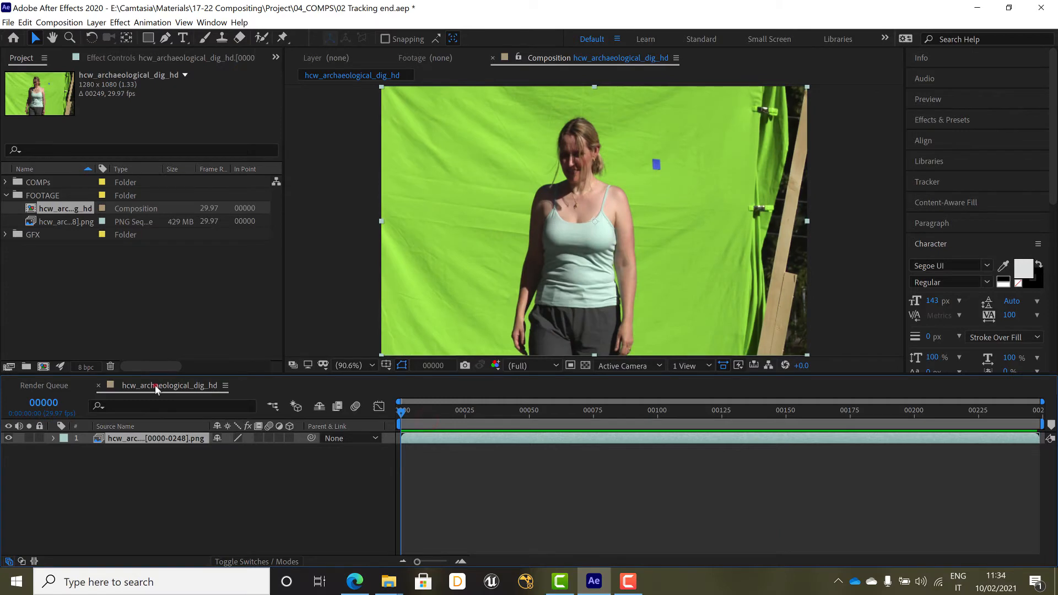
# Rename the composition to "01 Tracking" in its composition settings
pyautogui.click(156, 387)
pyautogui.hotkey('ctrl', 'k')
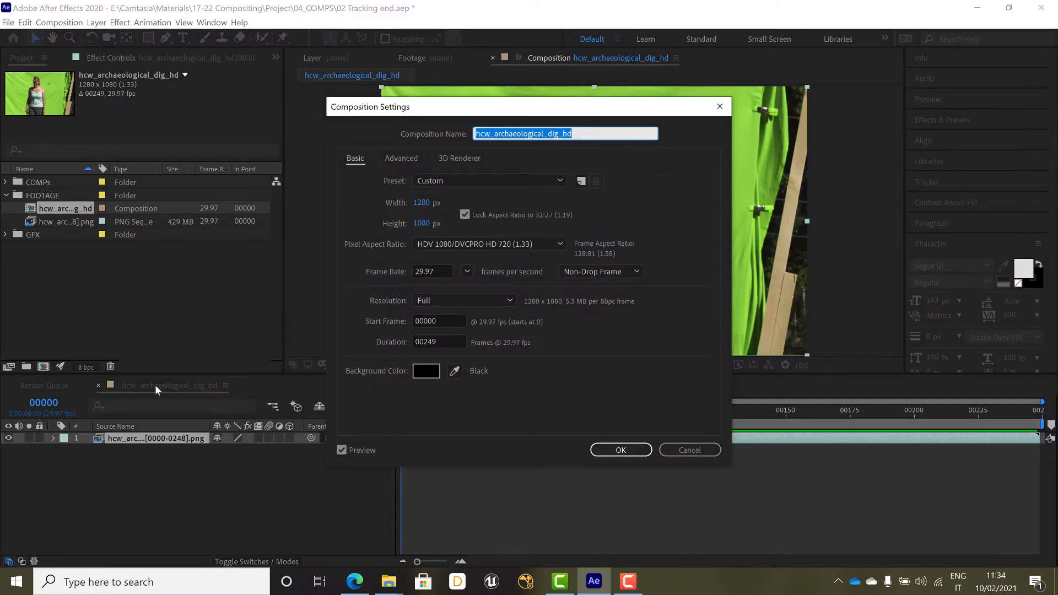
pyautogui.write('01')
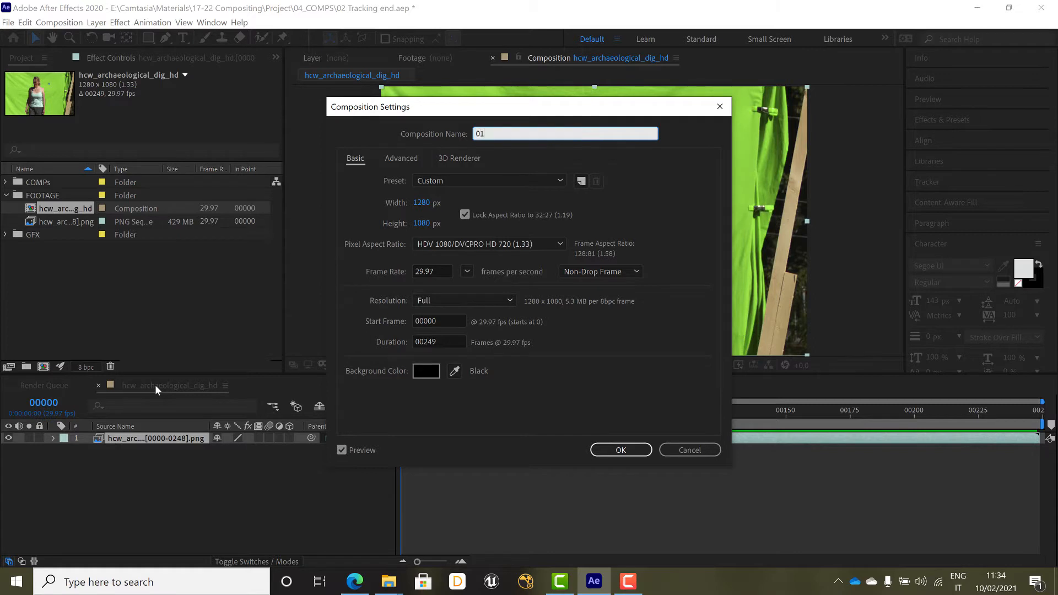
pyautogui.write(' Tracking')
pyautogui.press('Return')
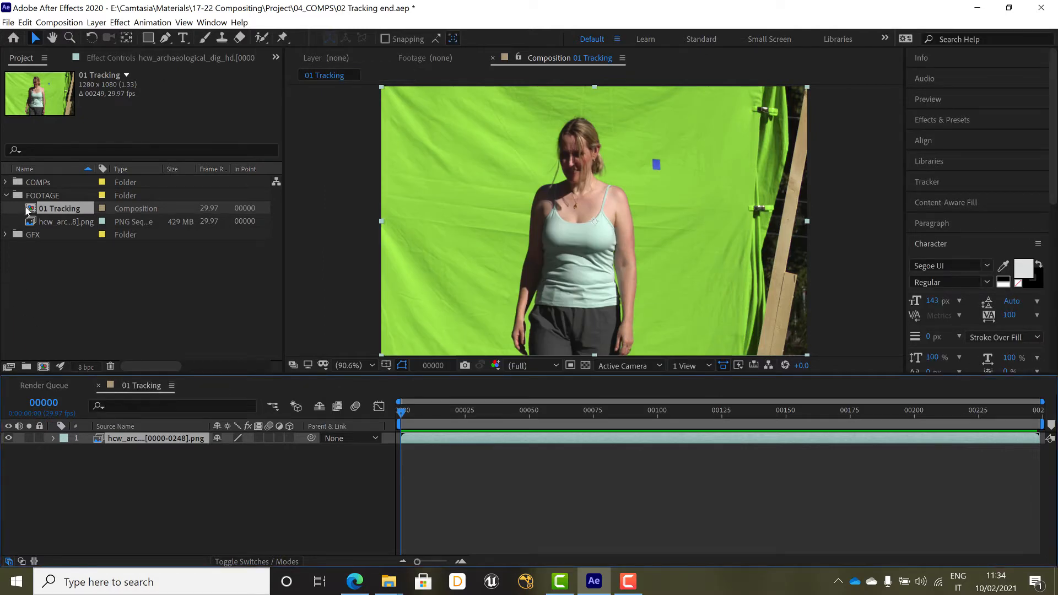
# Move the 01 Tracking composition into the COMPs folder, collapse the FOOTAGE folder and expand COMPs
pyautogui.moveTo(36, 211); pyautogui.dragTo(55, 185)
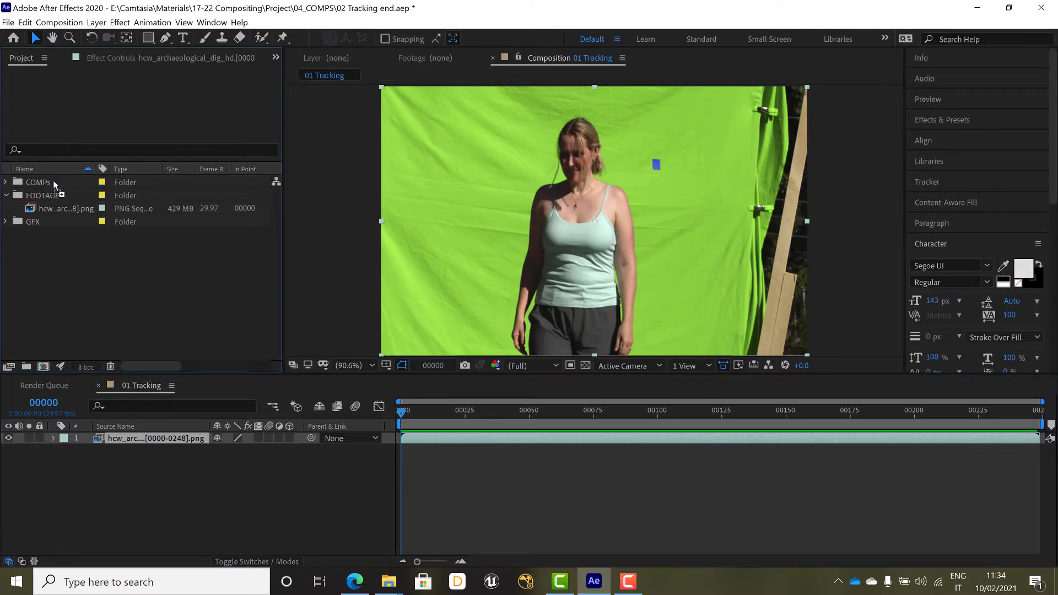
pyautogui.click(6, 196)
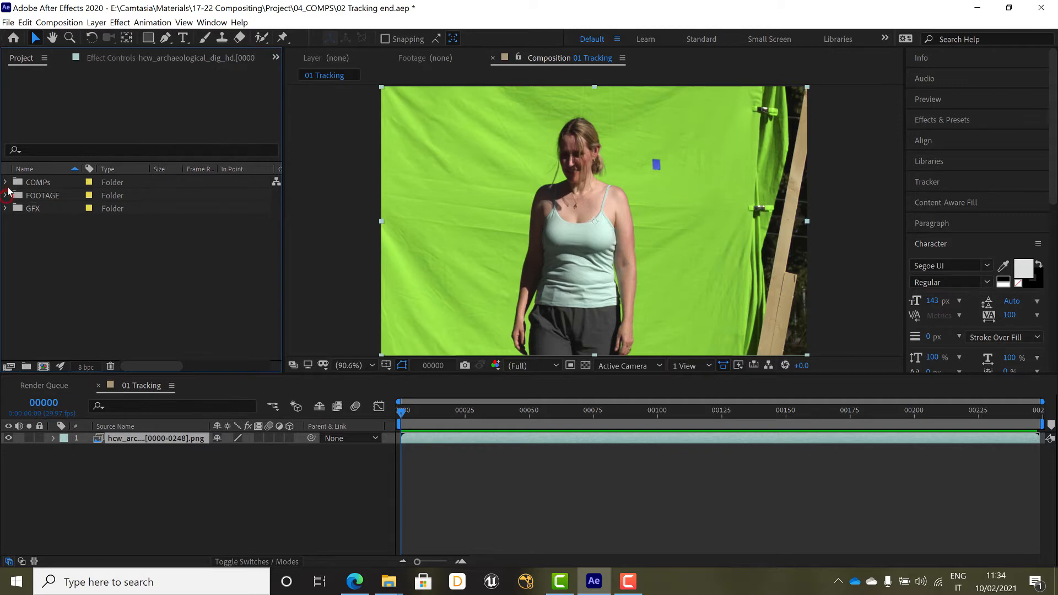
pyautogui.click(5, 182)
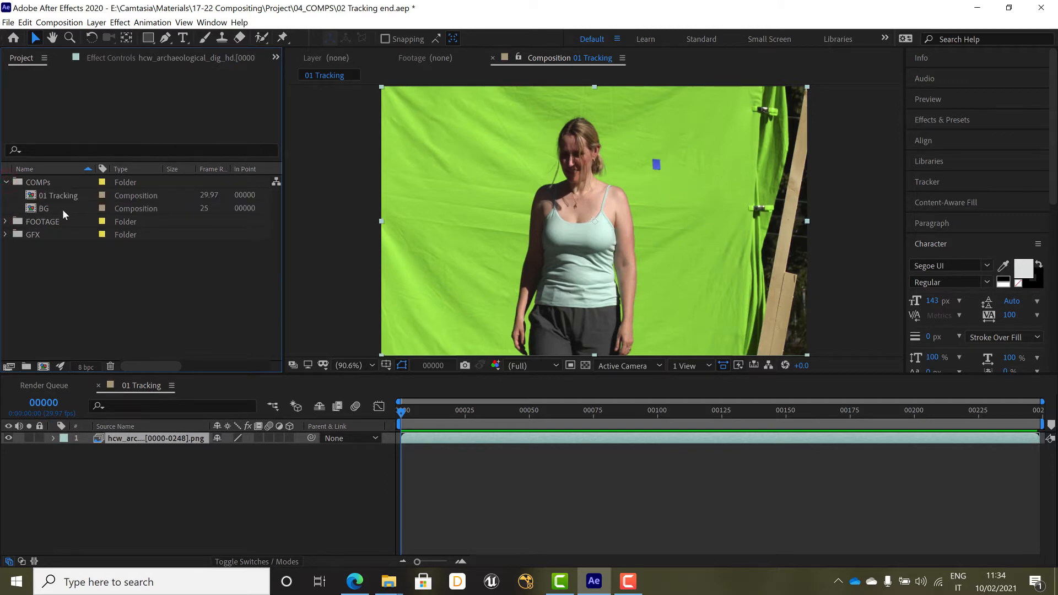
# Add a null object to the 01 Tracking composition
pyautogui.click(151, 470)
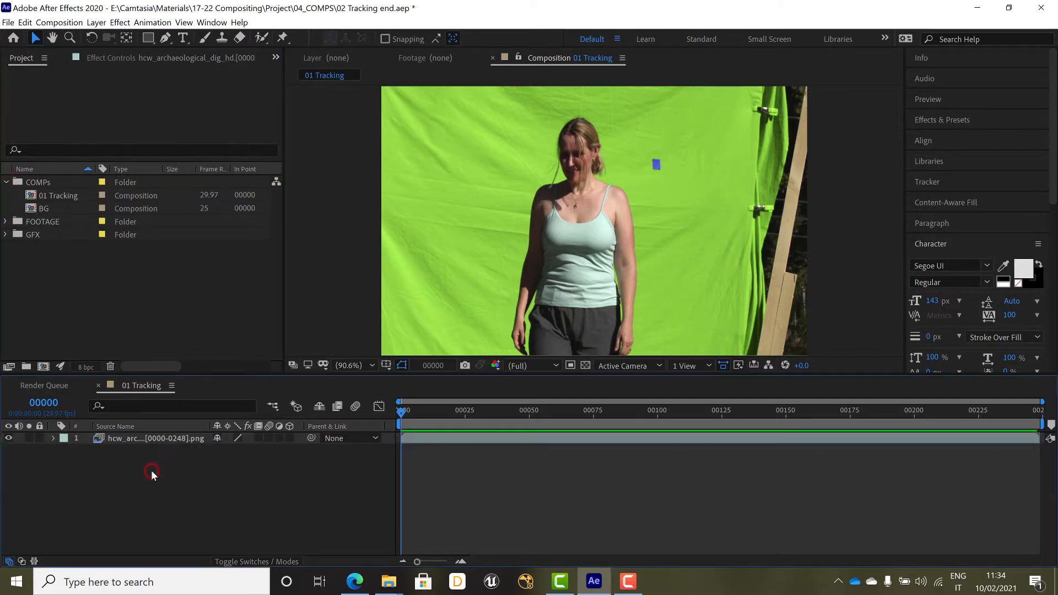
pyautogui.rightClick(151, 471)
pyautogui.moveTo(253, 359)
pyautogui.click(353, 420)
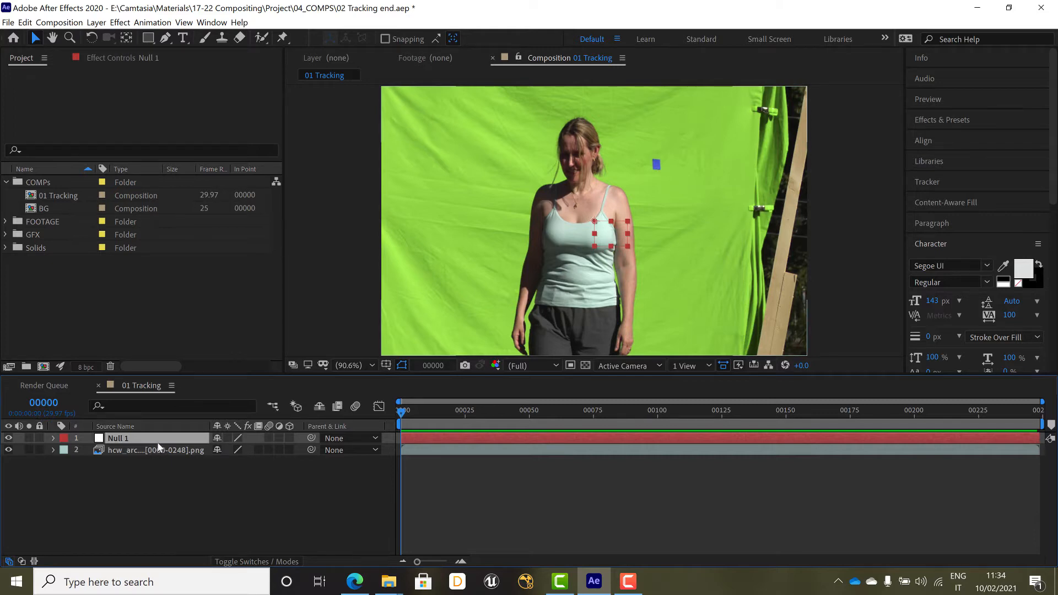
# Start a Track Motion tracker on the green-screen footage layer
pyautogui.click(122, 450)
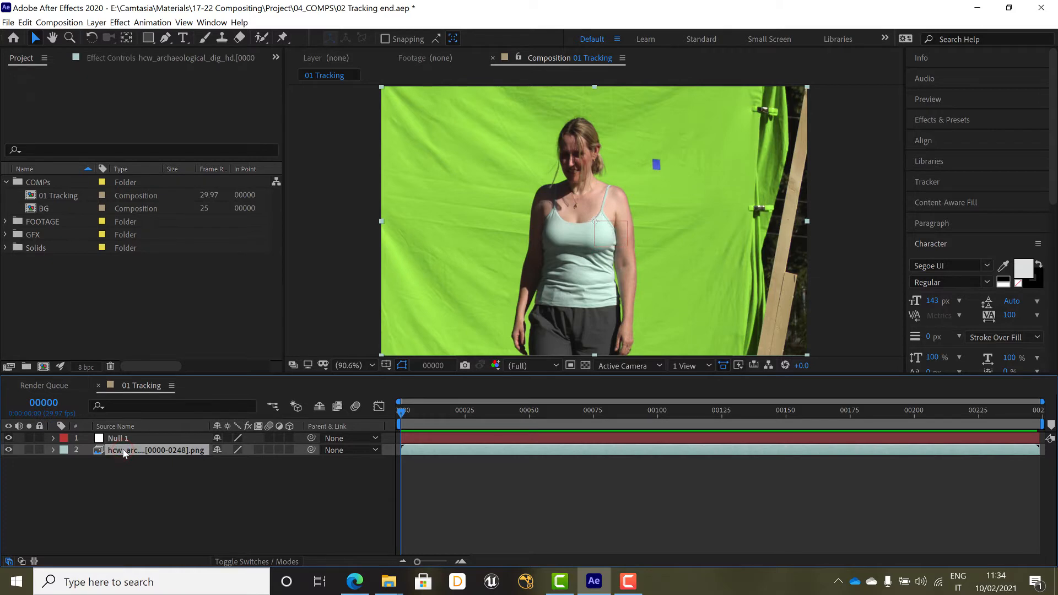
pyautogui.click(982, 242)
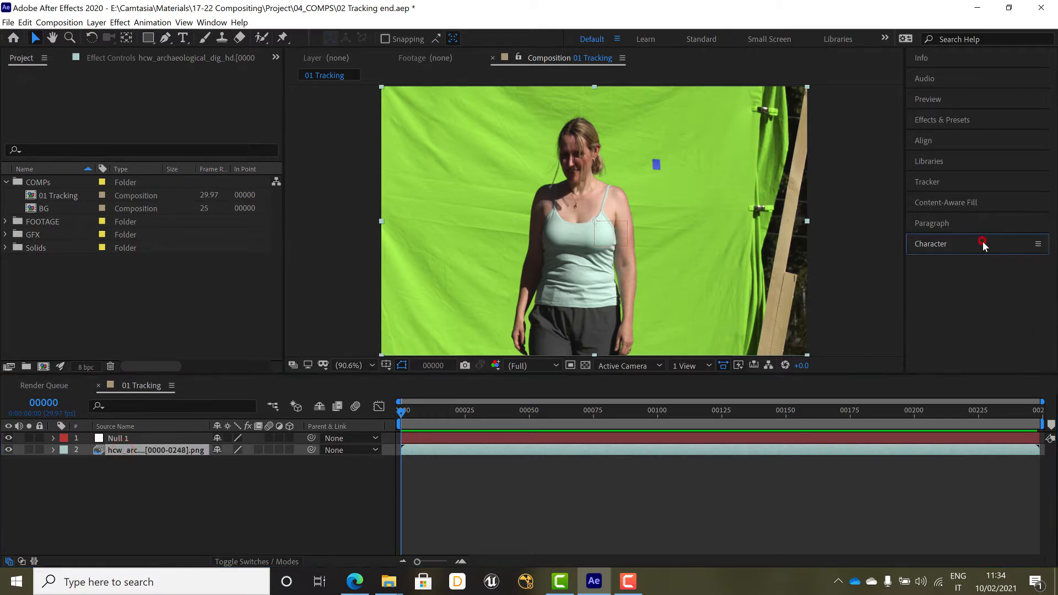
pyautogui.click(945, 182)
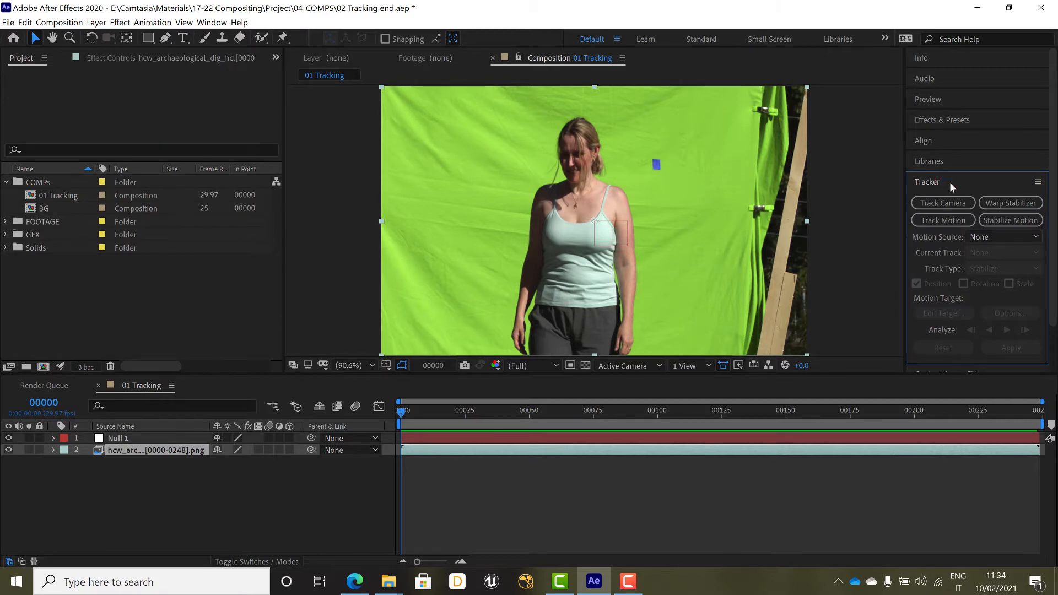
pyautogui.click(931, 220)
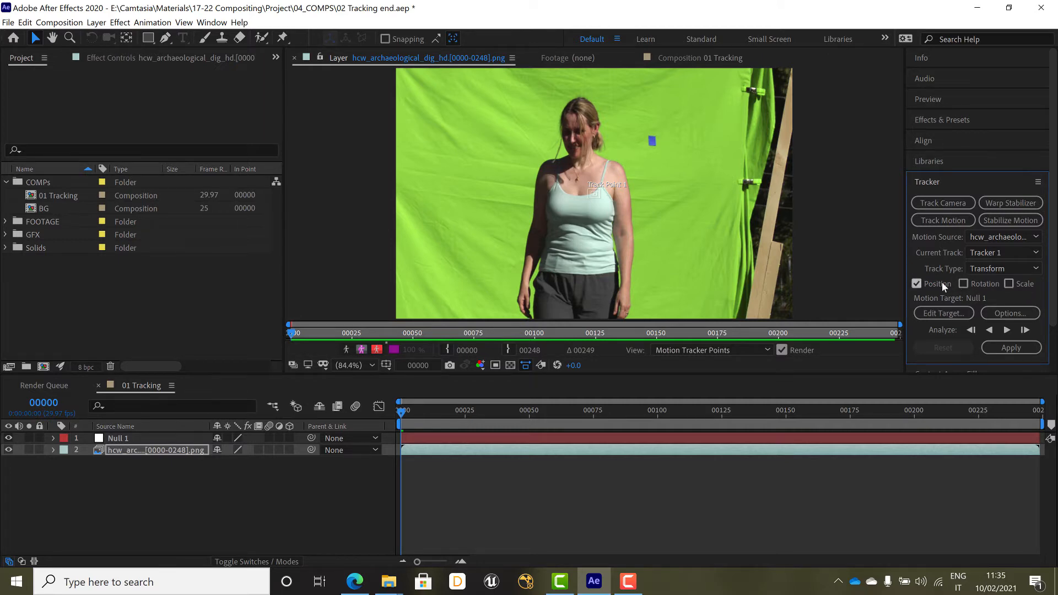
# Try adding rotation and scale to the motion track, and switch both options back off
pyautogui.click(989, 282)
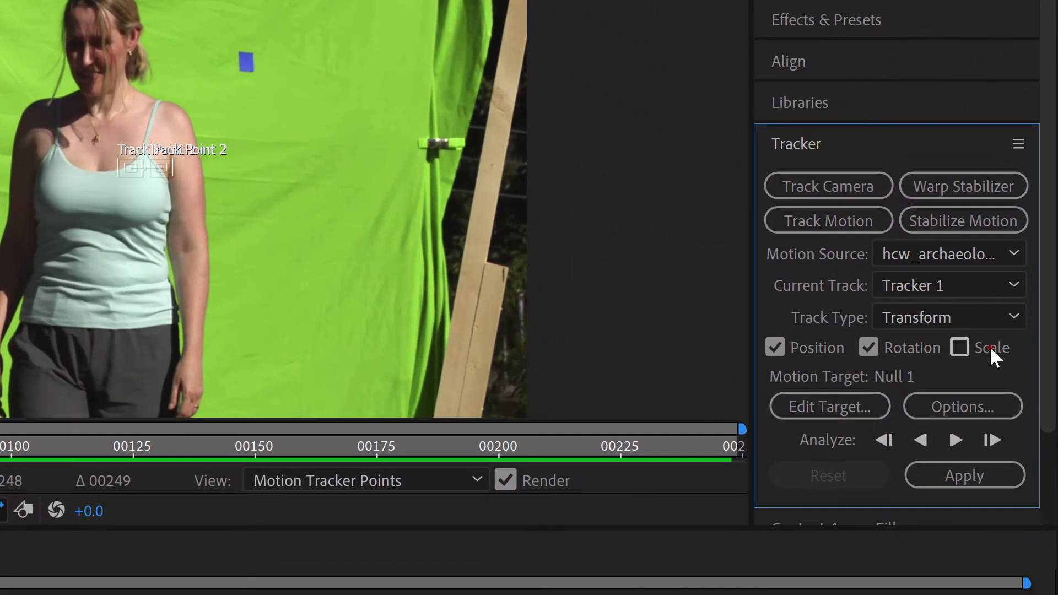
pyautogui.click(990, 346)
pyautogui.click(989, 346)
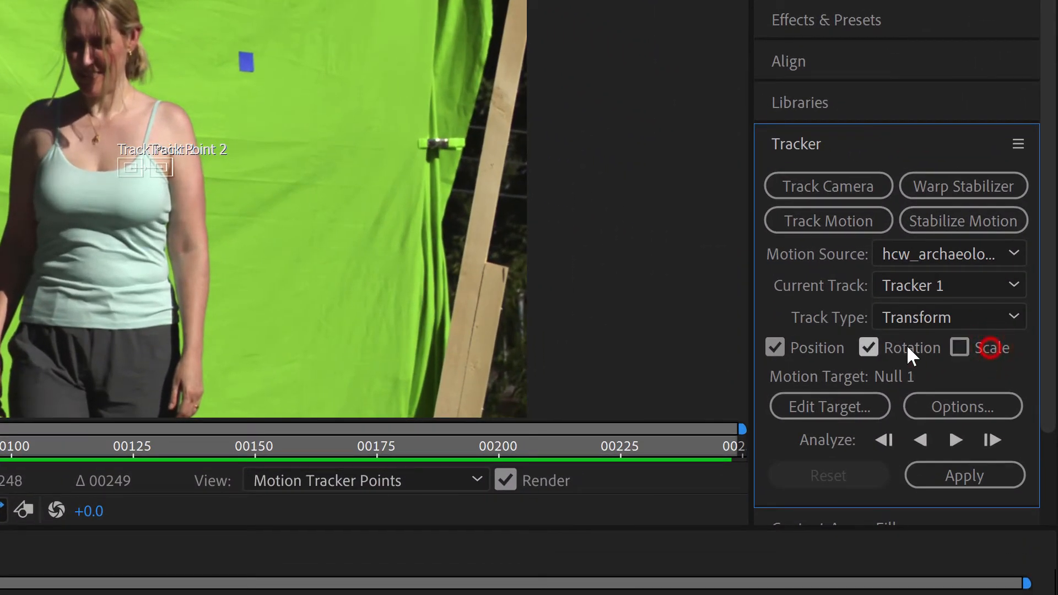
pyautogui.click(907, 345)
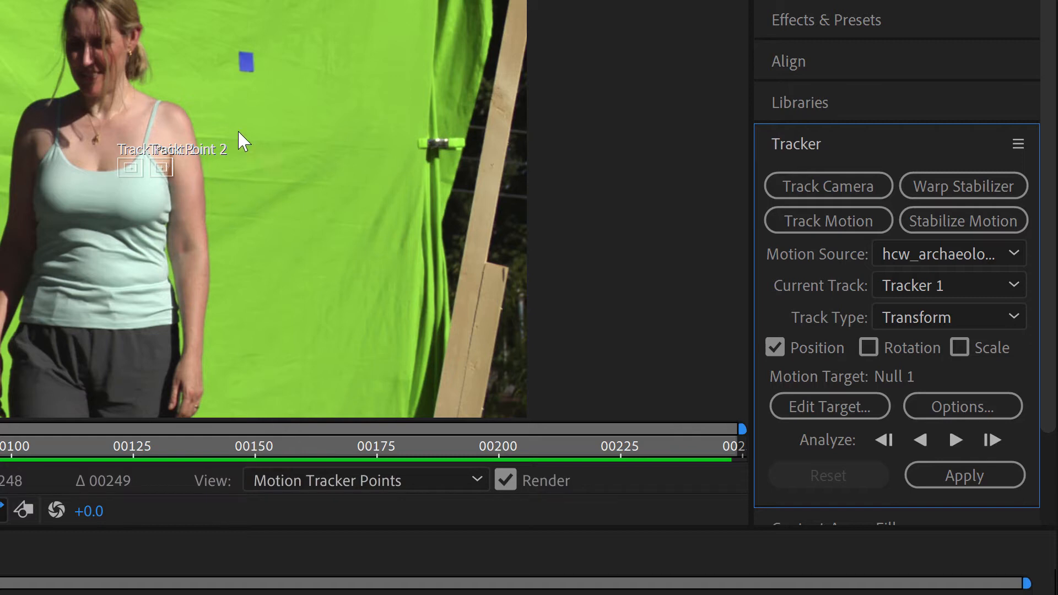
# Undo the rotation and scale changes in the tracker, back to position tracking with a single track point
pyautogui.click(358, 283)
pyautogui.hotkey('ctrl', 'z')
pyautogui.hotkey('ctrl', 'z')
pyautogui.hotkey('ctrl', 'z')
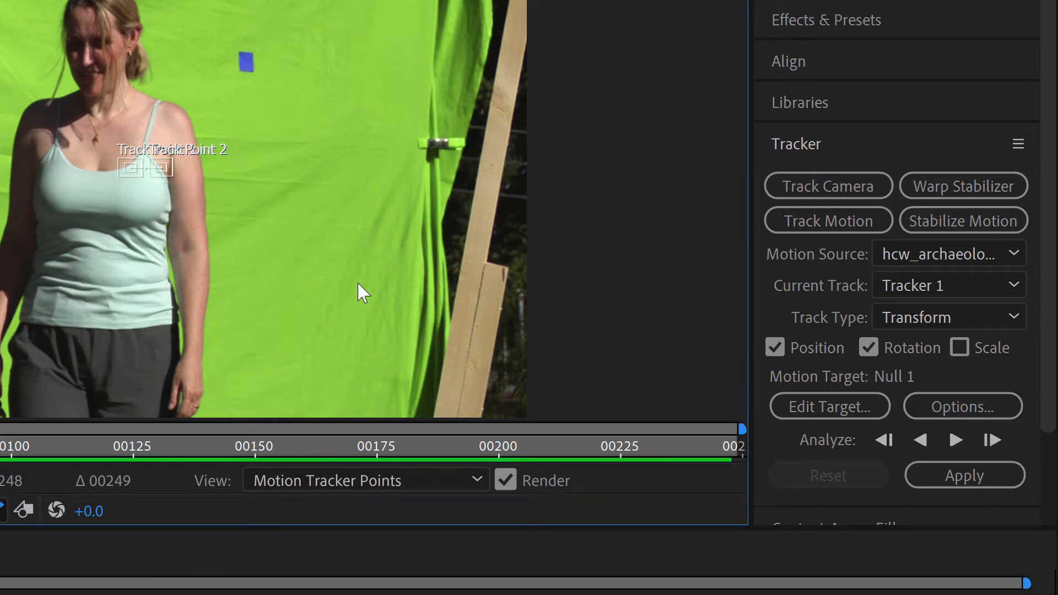
pyautogui.hotkey('ctrl', 'z')
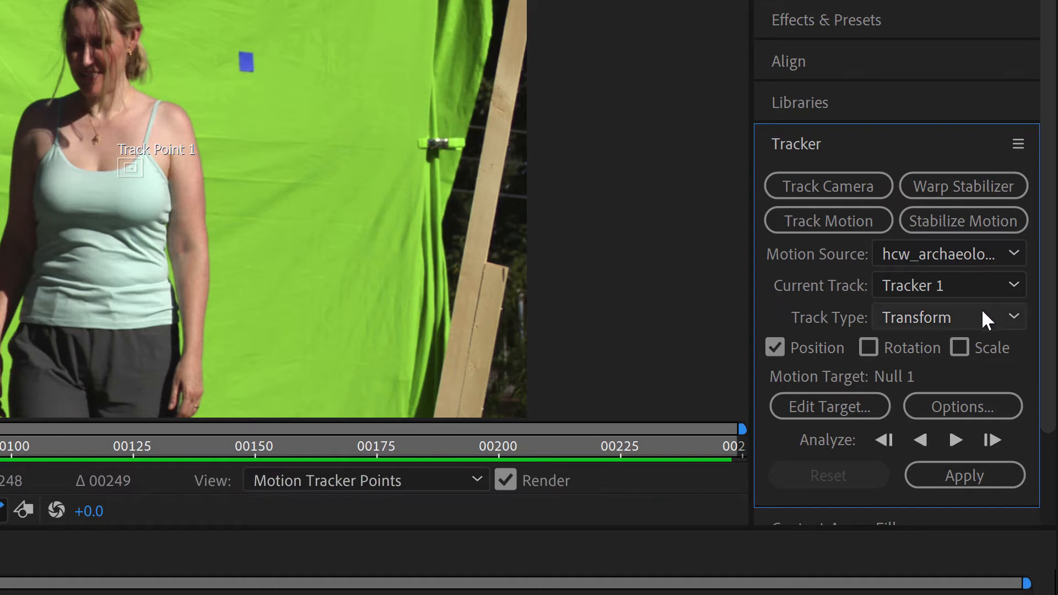
pyautogui.click(1003, 318)
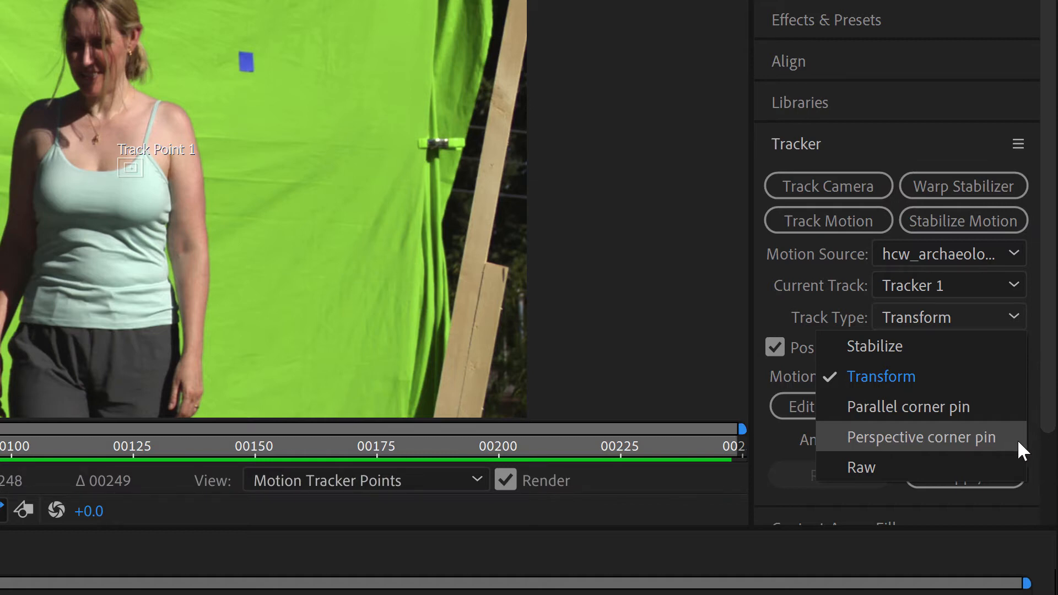
pyautogui.click(775, 312)
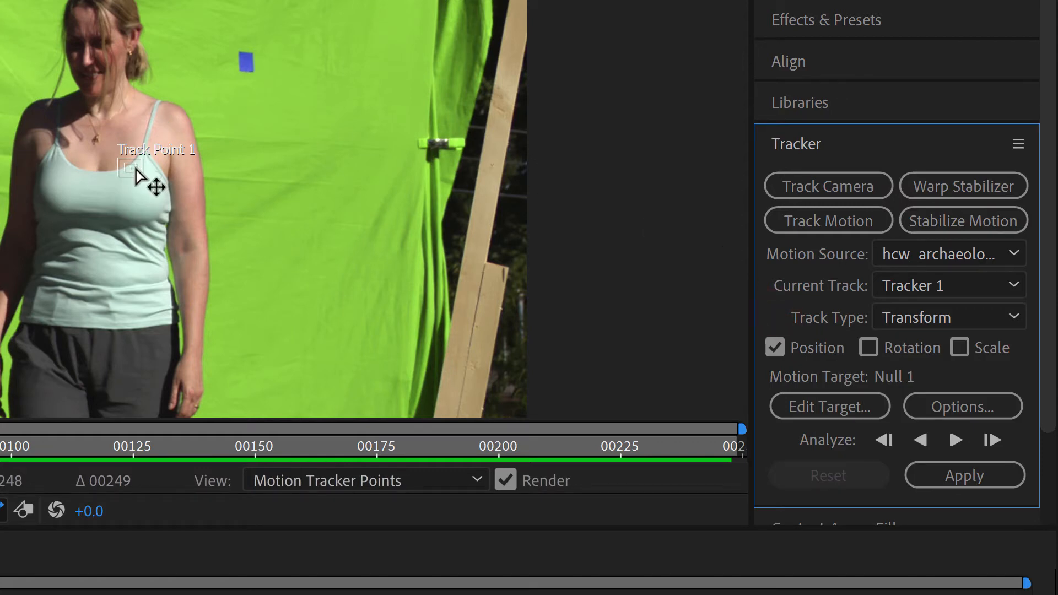
# Place Track Point 1 on the blue marker's upper-right corner and enlarge its search and feature regions
pyautogui.moveTo(132, 164); pyautogui.dragTo(243, 50)
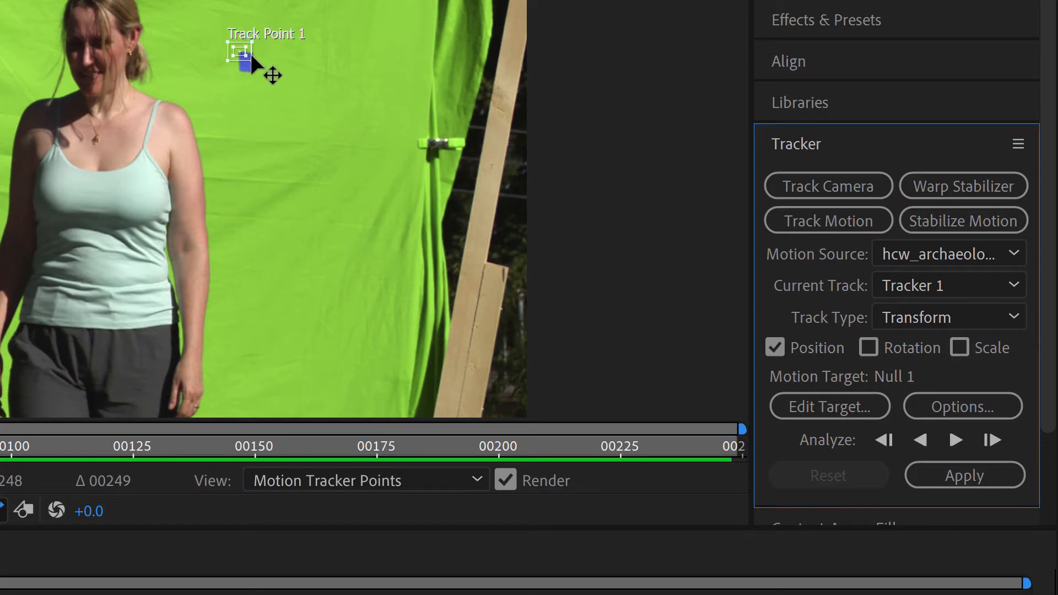
pyautogui.scroll(8, 276, 68)
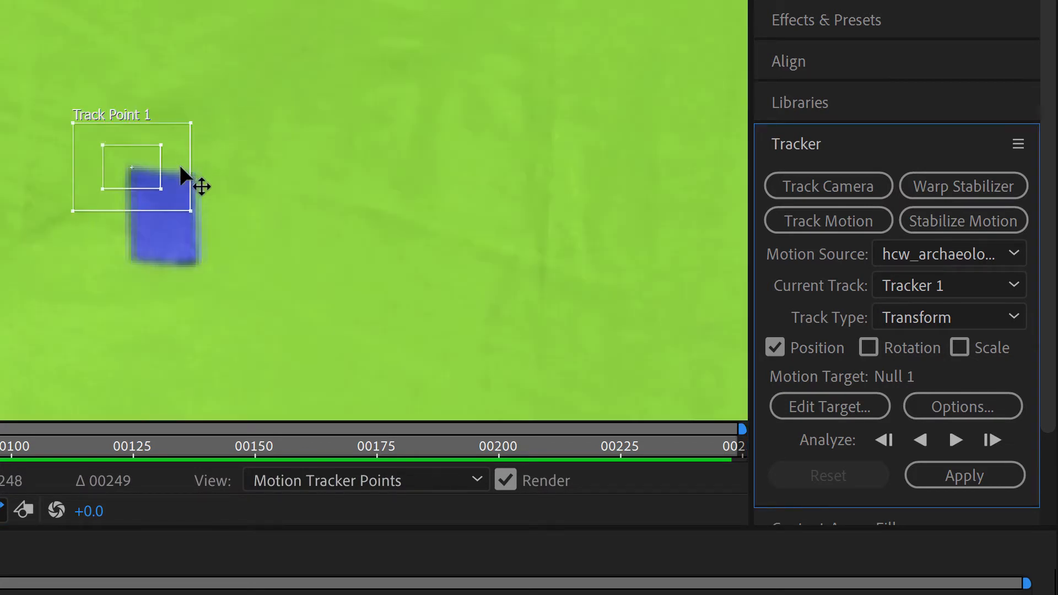
pyautogui.moveTo(158, 180)
pyautogui.mouseDown()
pyautogui.moveTo(248, 185)
pyautogui.moveTo(286, 201)
pyautogui.moveTo(148, 188)
pyautogui.moveTo(286, 202)
pyautogui.mouseUp()
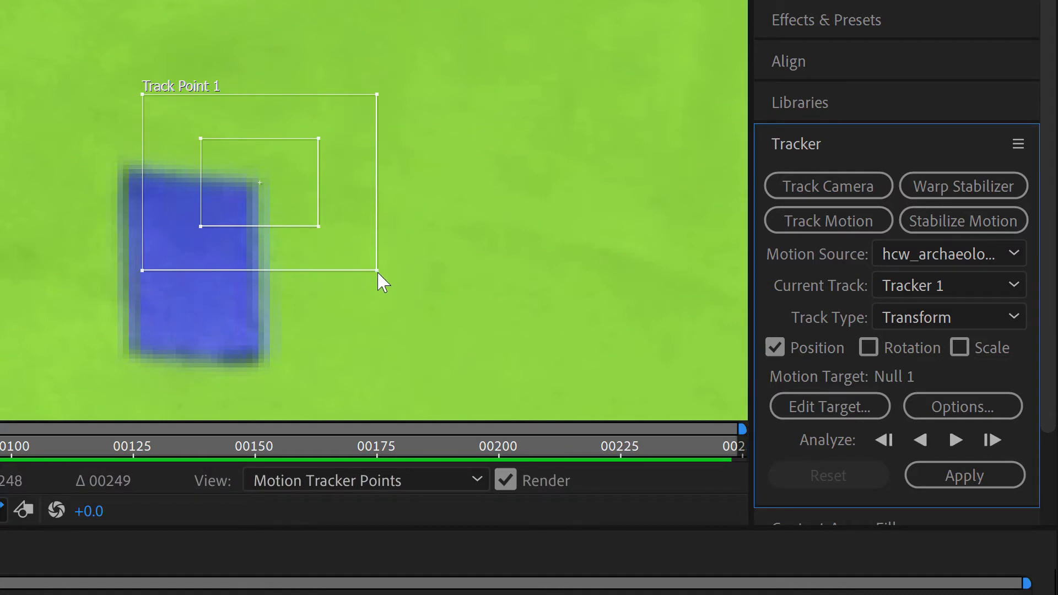
pyautogui.moveTo(376, 270); pyautogui.dragTo(491, 370)
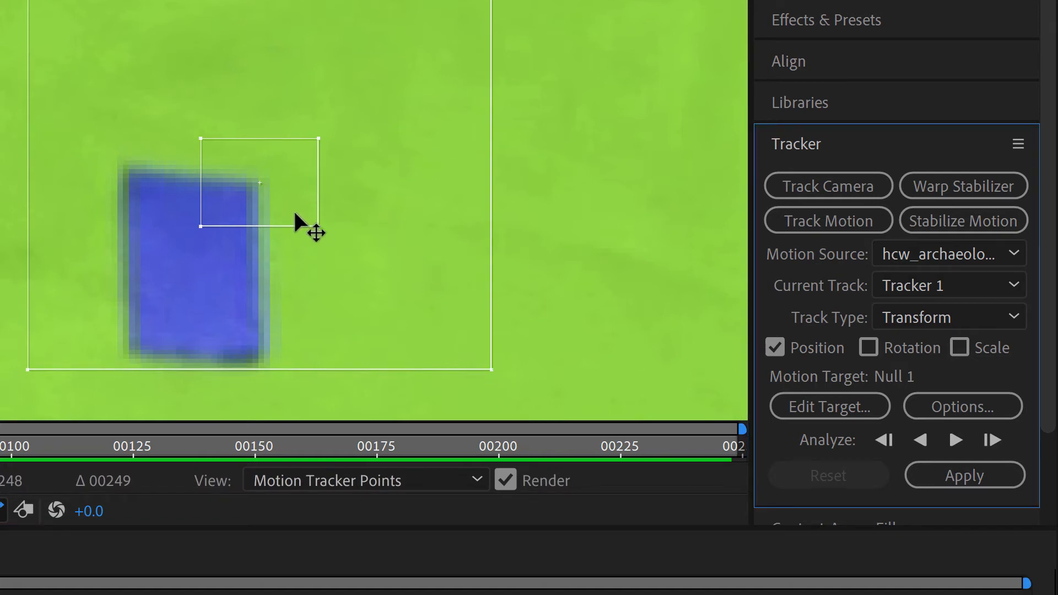
pyautogui.moveTo(318, 227); pyautogui.dragTo(330, 237)
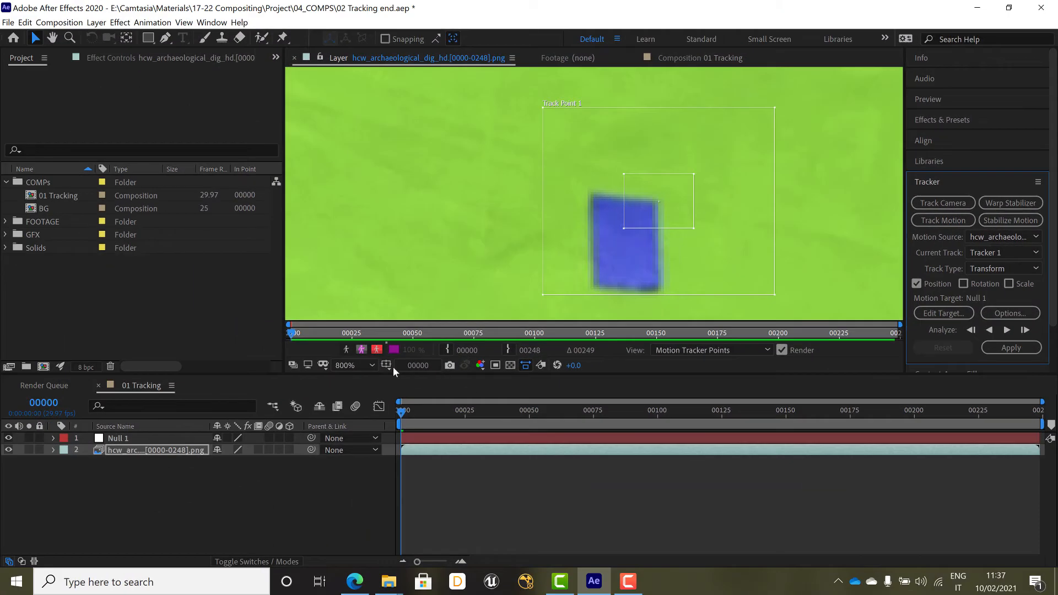
# Set the motion tracker's tracking channel to RGB and accept the tracker options with Adapt Feature below 80% confidence
pyautogui.click(366, 364)
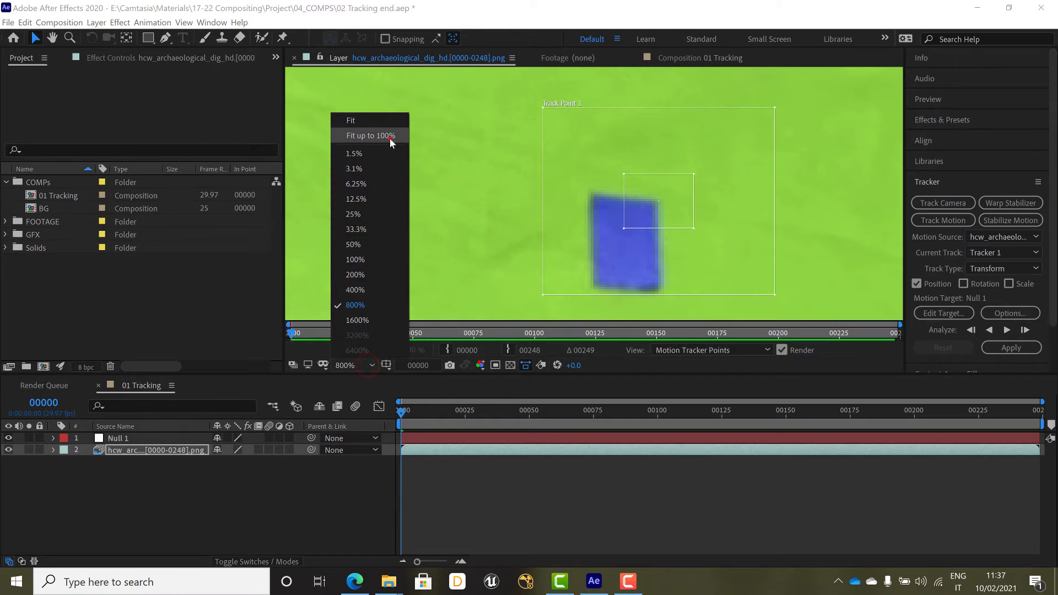
pyautogui.click(389, 138)
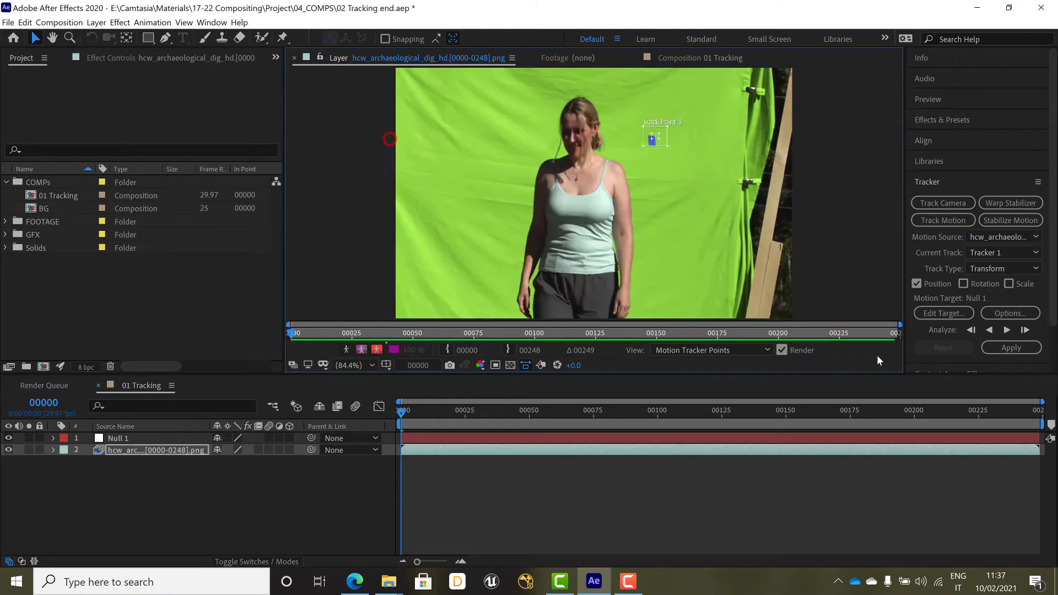
pyautogui.click(1025, 316)
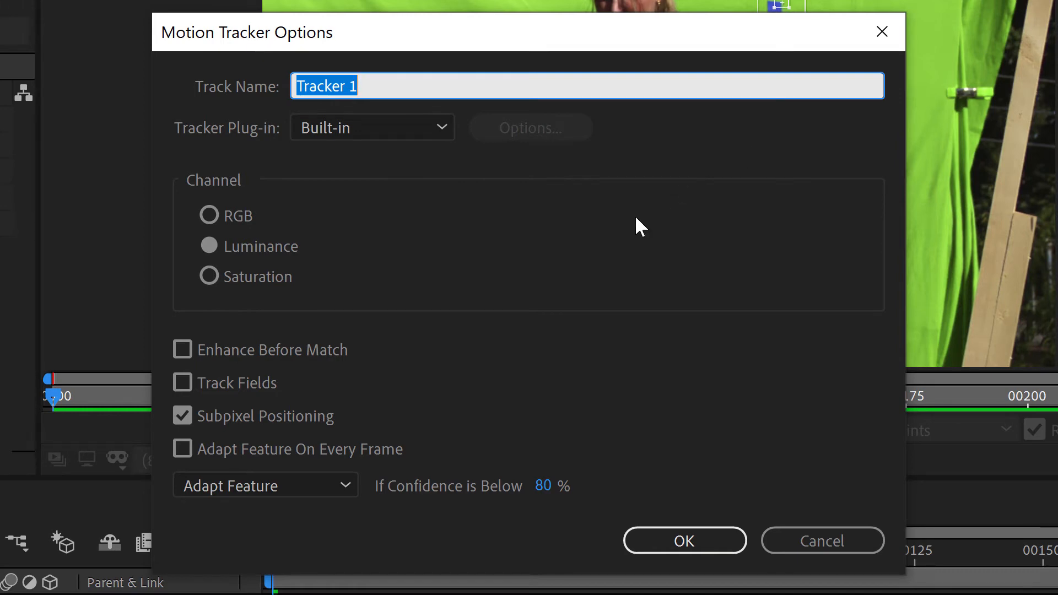
pyautogui.click(218, 228)
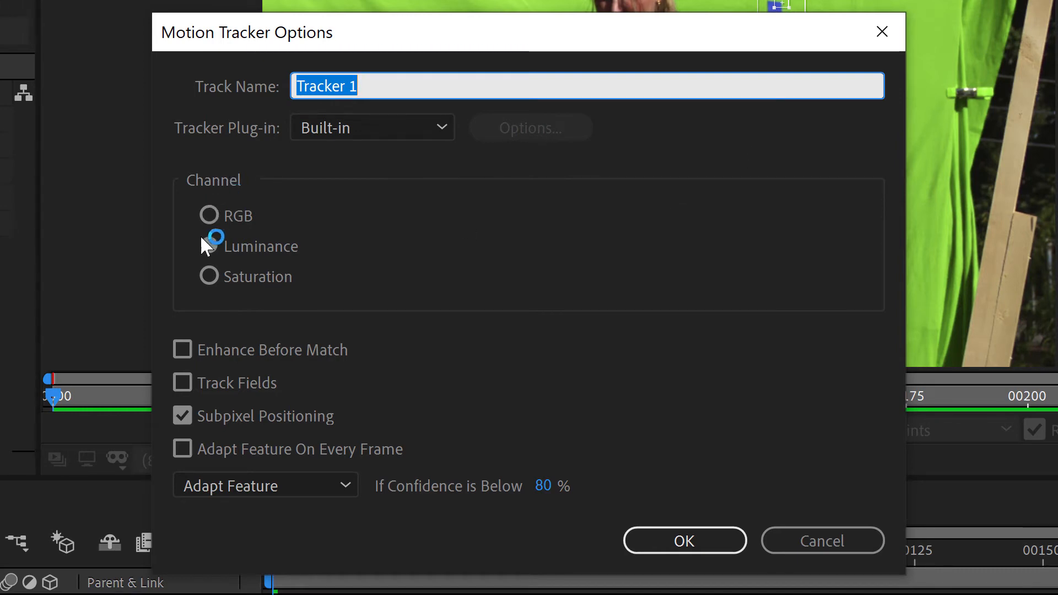
pyautogui.click(430, 123)
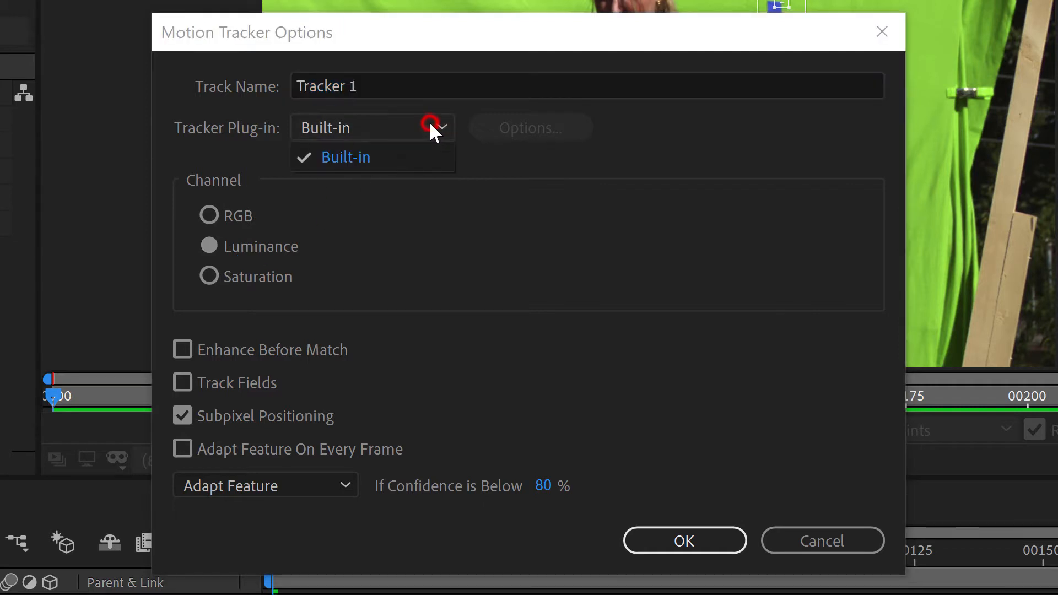
pyautogui.click(431, 201)
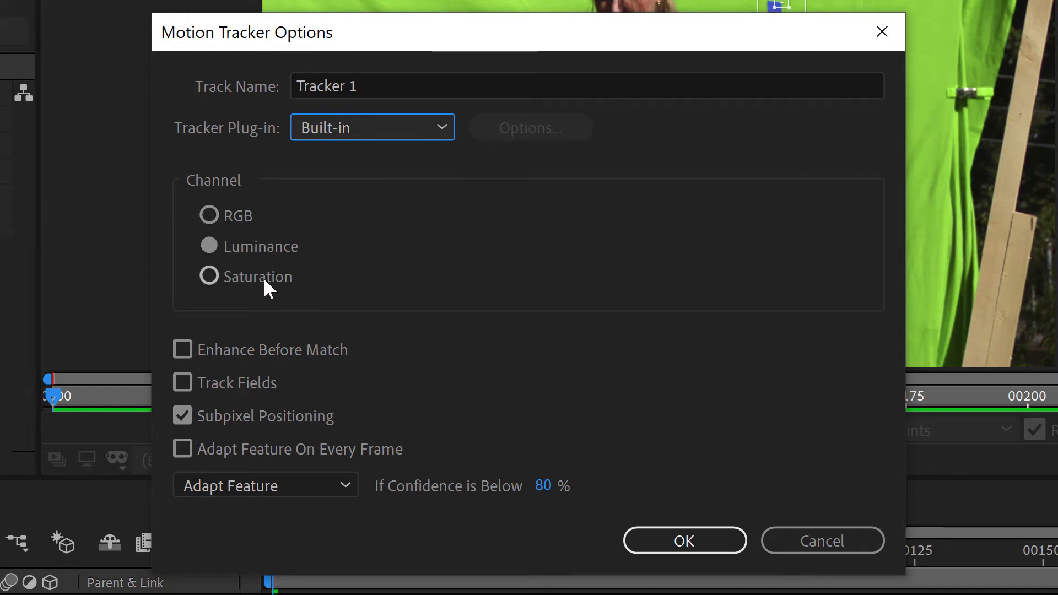
pyautogui.click(241, 216)
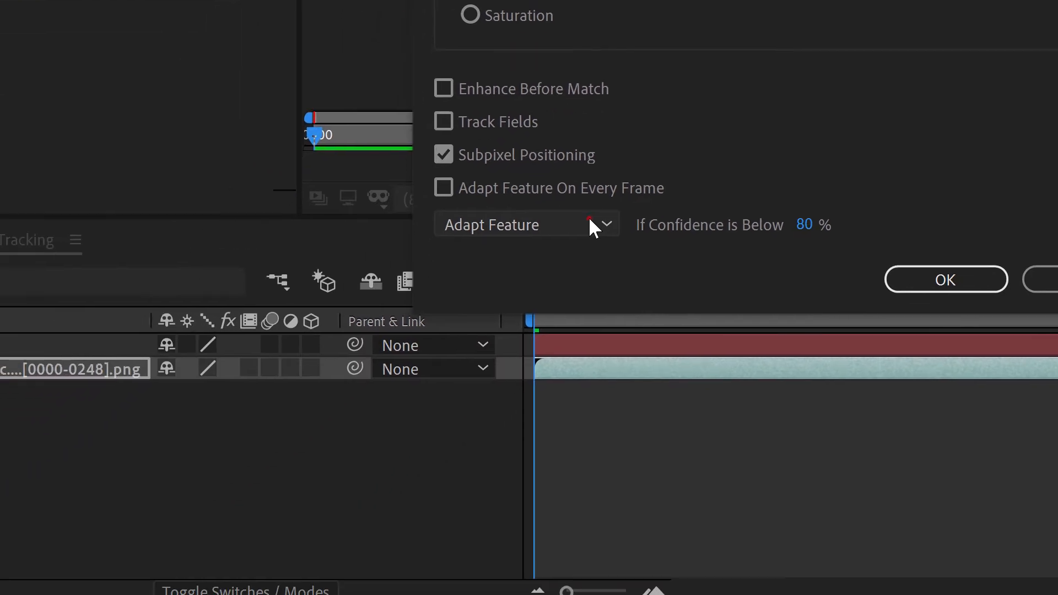
pyautogui.click(590, 223)
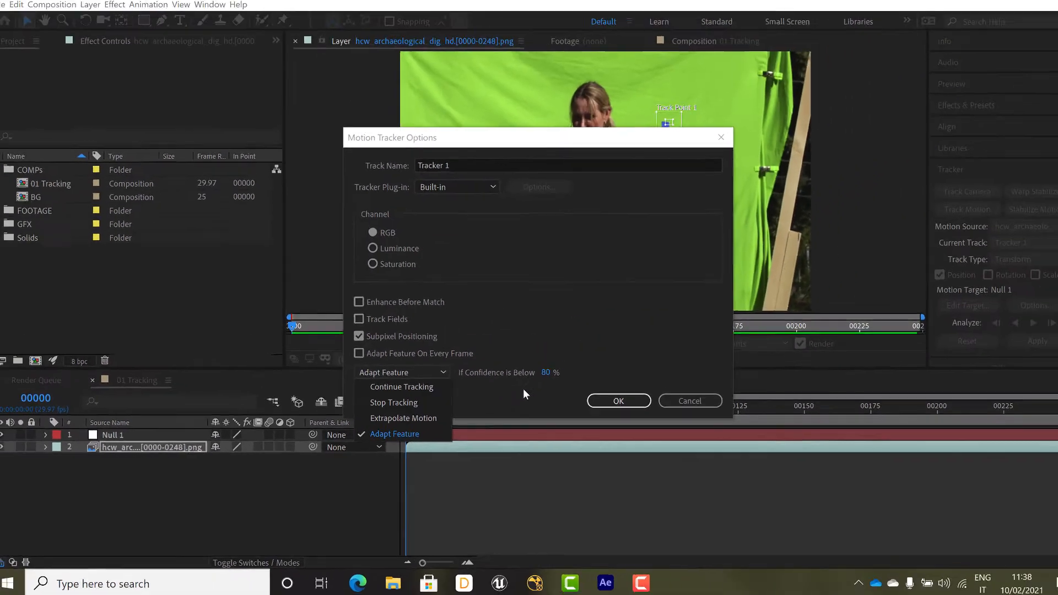
pyautogui.click(515, 393)
pyautogui.click(633, 401)
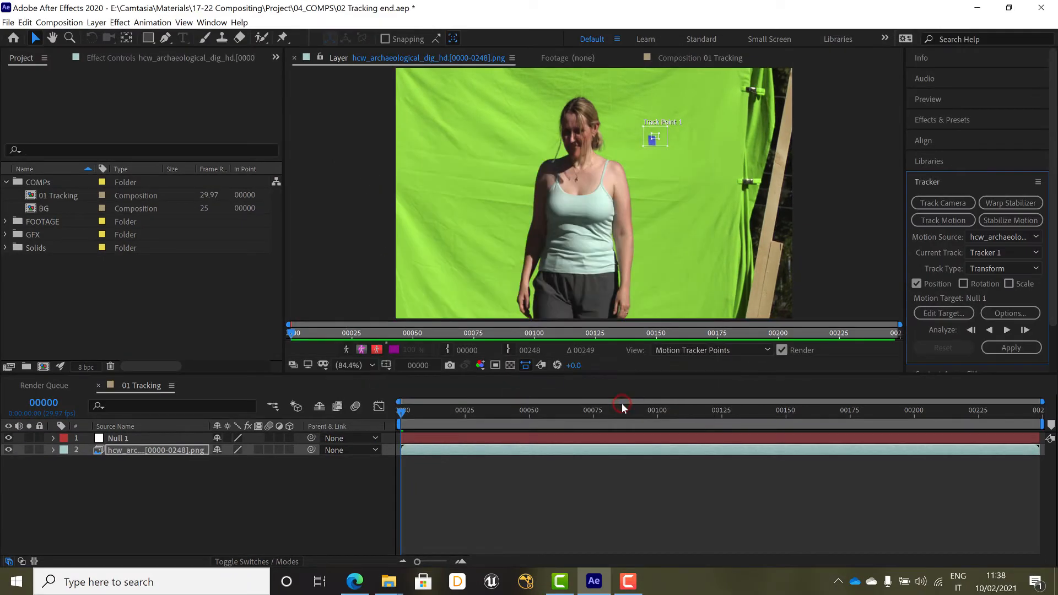
# Analyze the blue marker's motion forward through the whole clip and play the track back from frame 0
pyautogui.click(1007, 330)
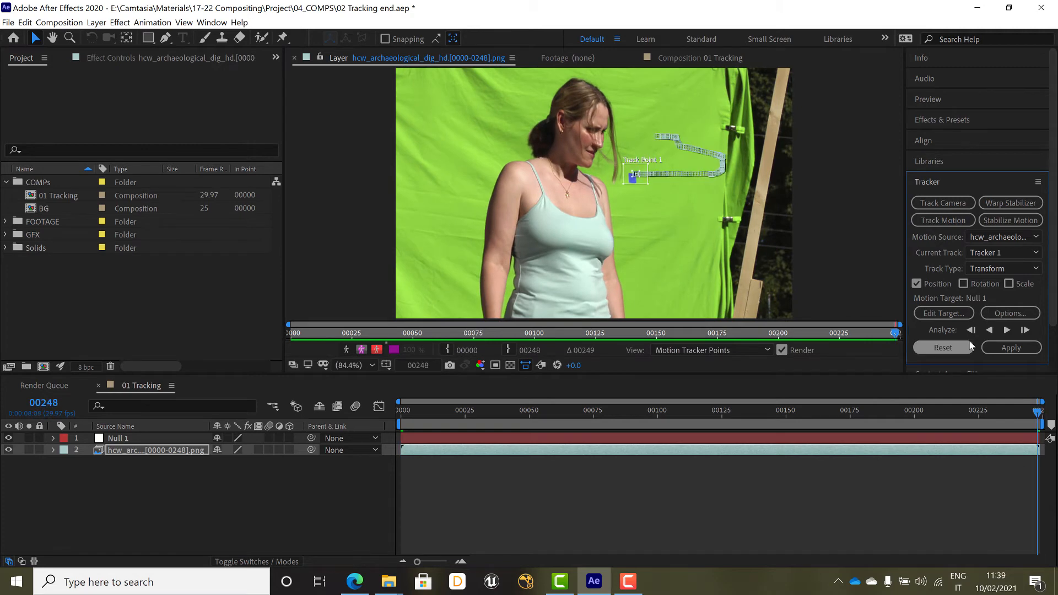
pyautogui.moveTo(795, 335); pyautogui.dragTo(286, 337)
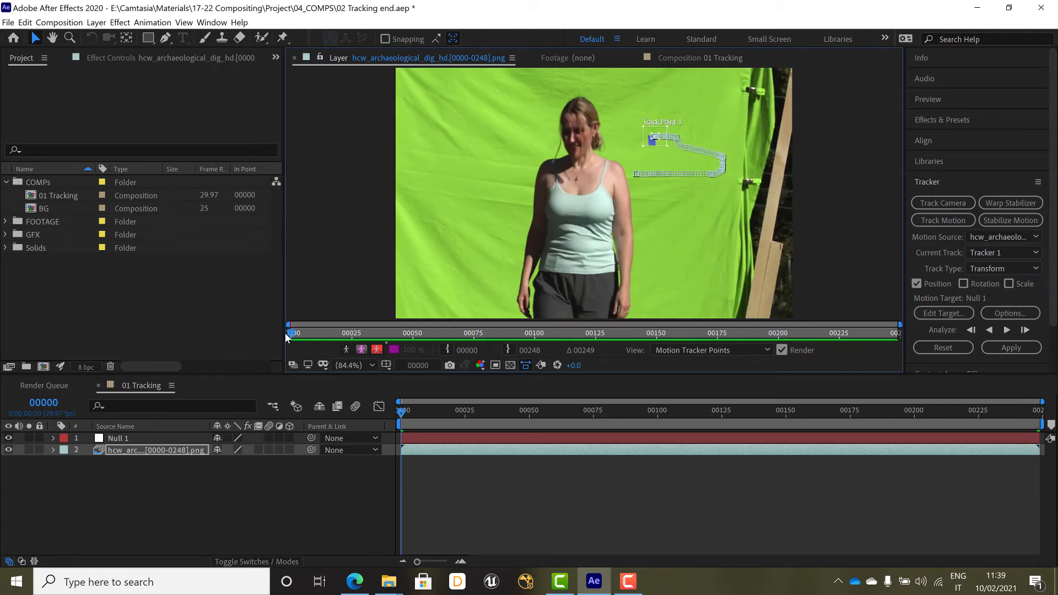
pyautogui.press('space')
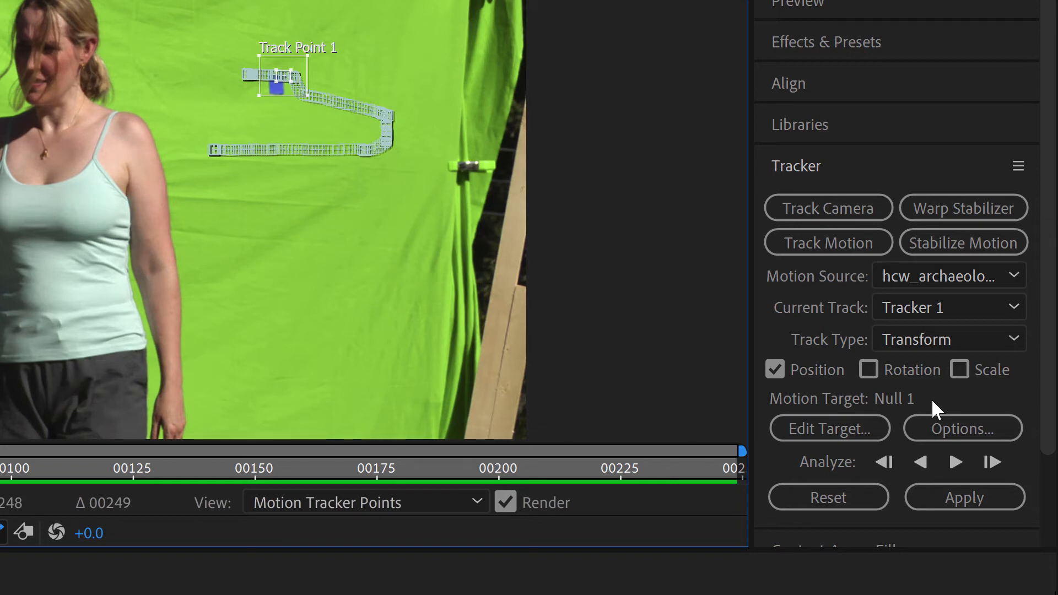
# Assign the Null 1 layer as the tracker's motion target
pyautogui.click(863, 424)
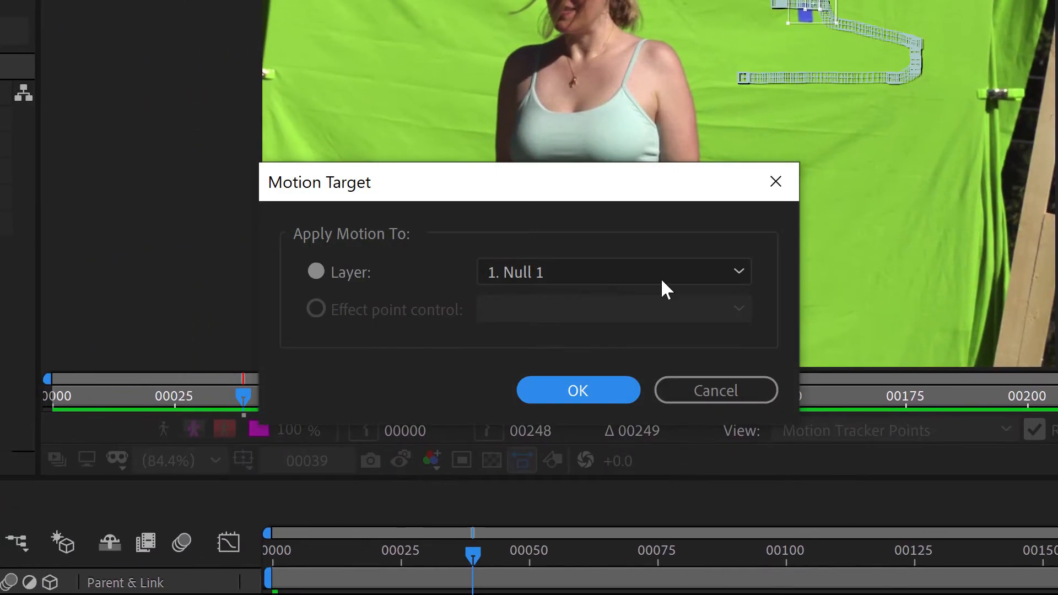
pyautogui.click(551, 267)
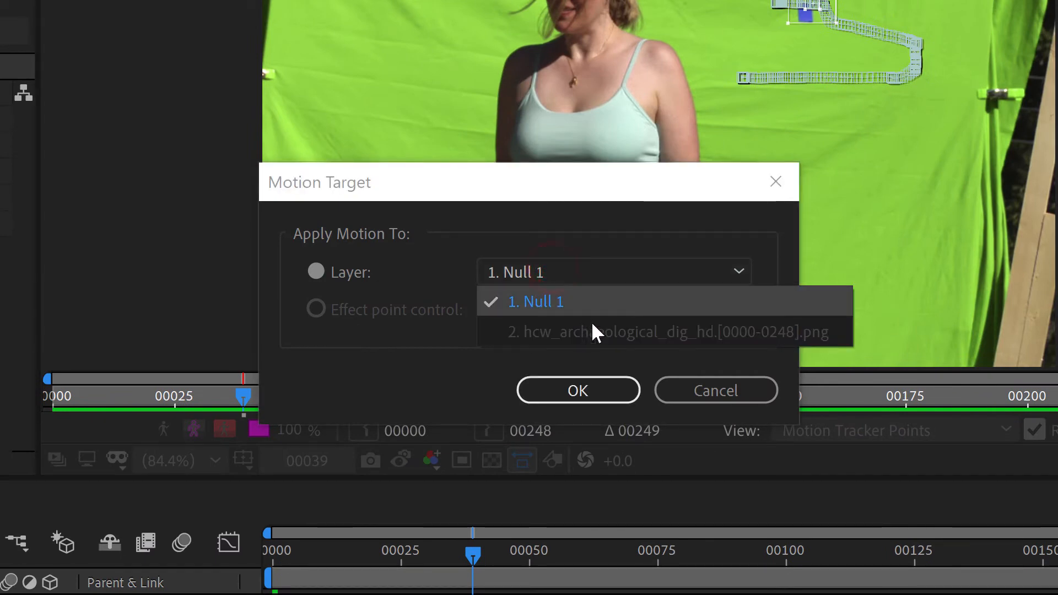
pyautogui.click(603, 232)
pyautogui.click(585, 393)
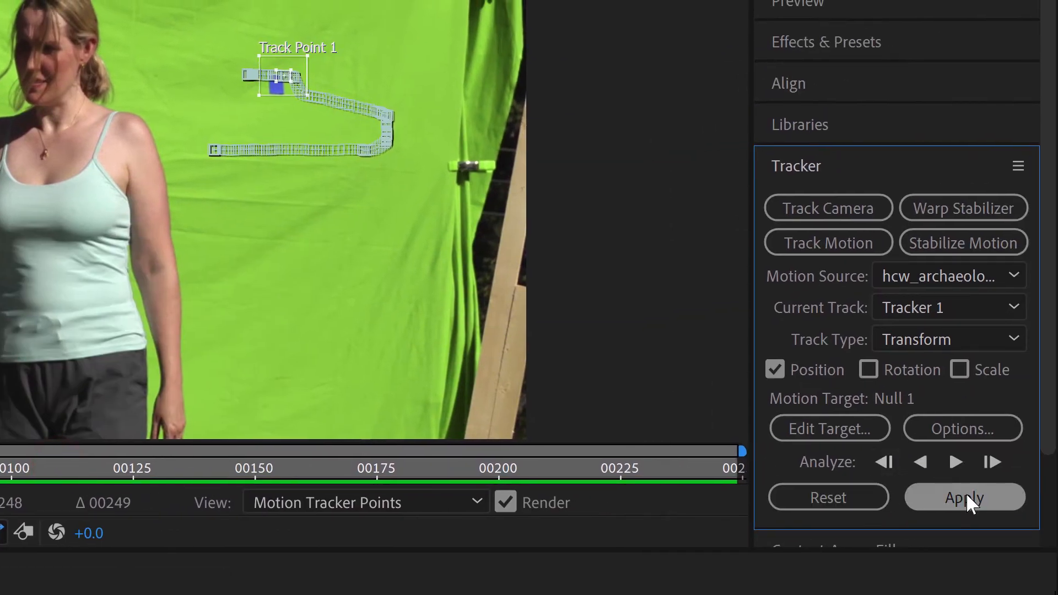
# Apply the tracked motion to the null in both X and Y dimensions
pyautogui.click(966, 493)
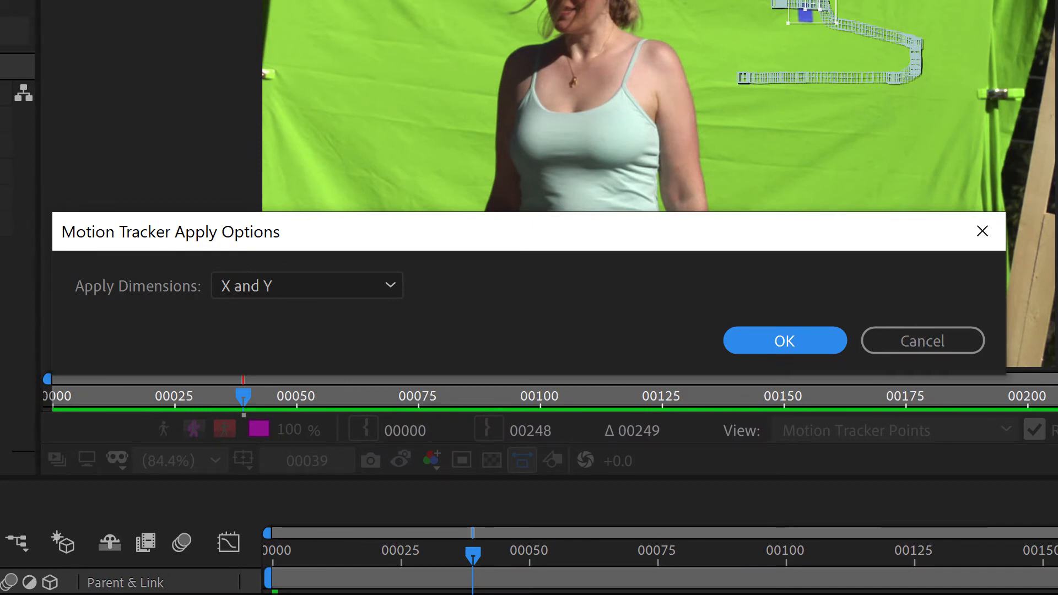
pyautogui.click(319, 288)
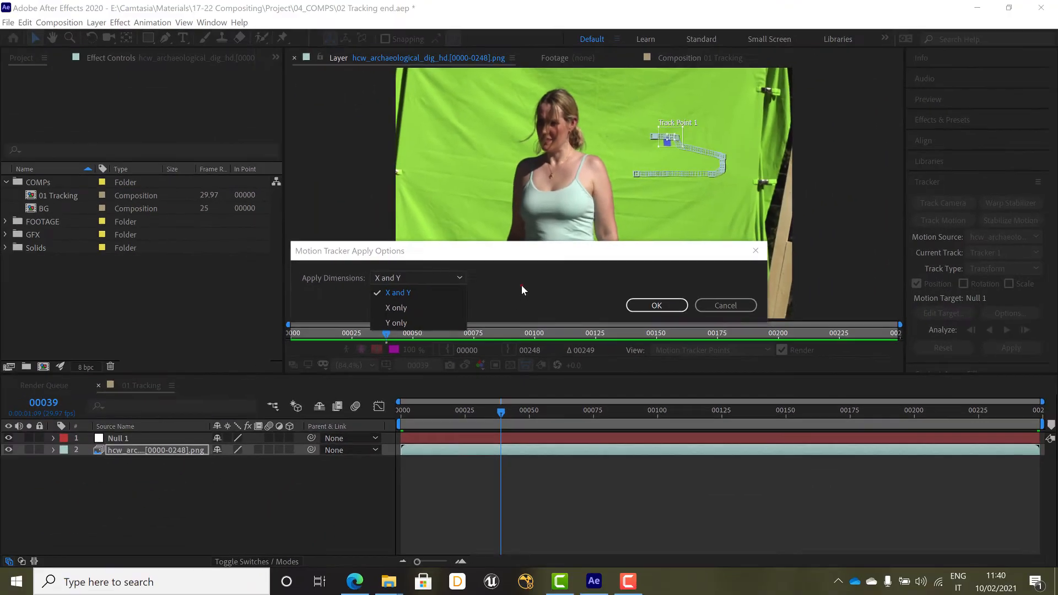
pyautogui.click(514, 301)
pyautogui.click(657, 305)
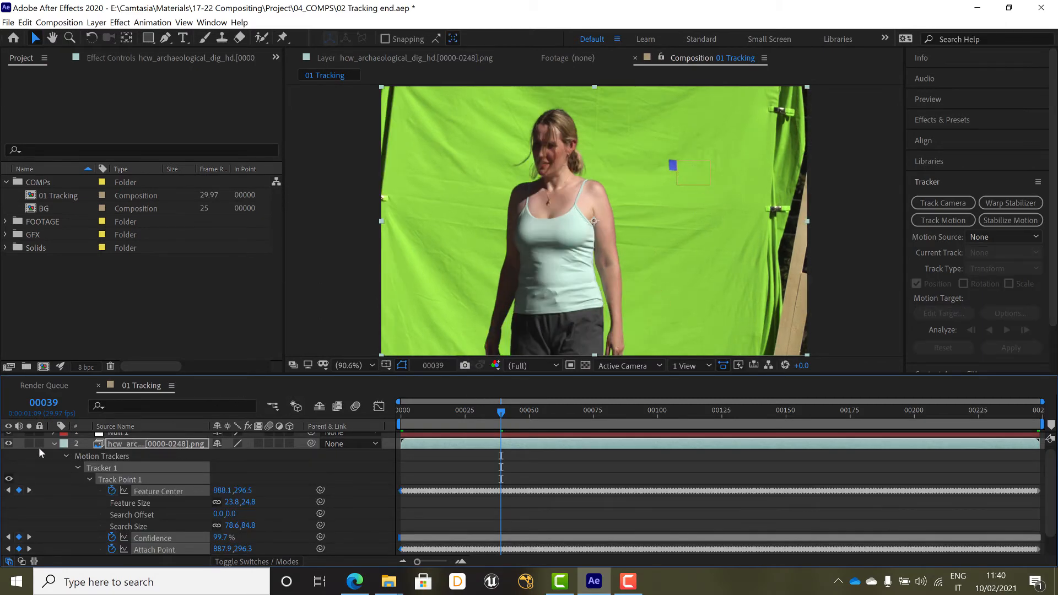
# Collapse the footage layer's tracker properties and review how Null 1 follows the blue marker by playing and scrubbing the composition
pyautogui.click(54, 444)
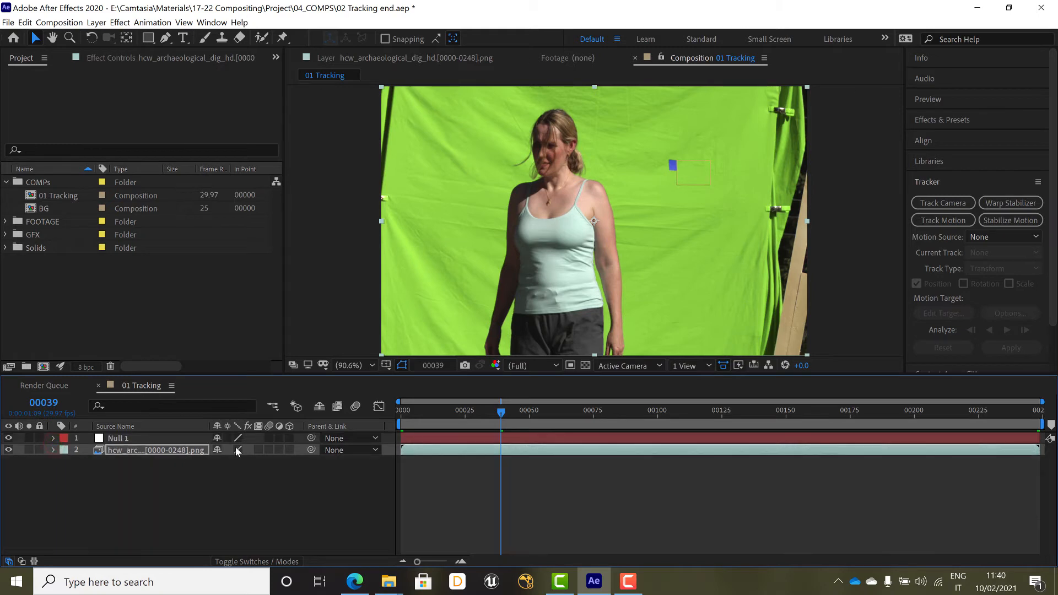
pyautogui.press('space')
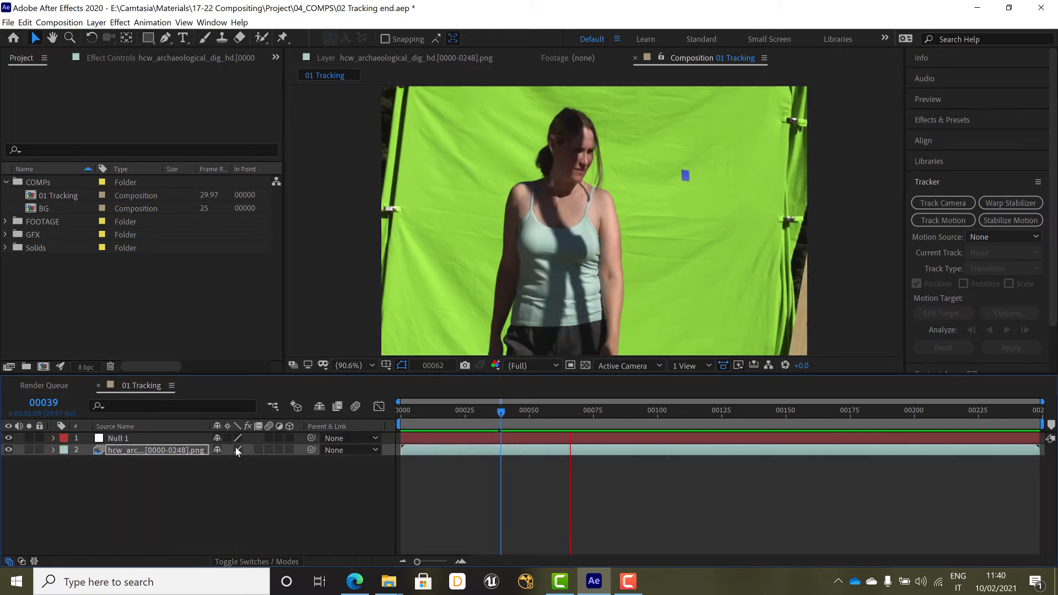
pyautogui.click(165, 440)
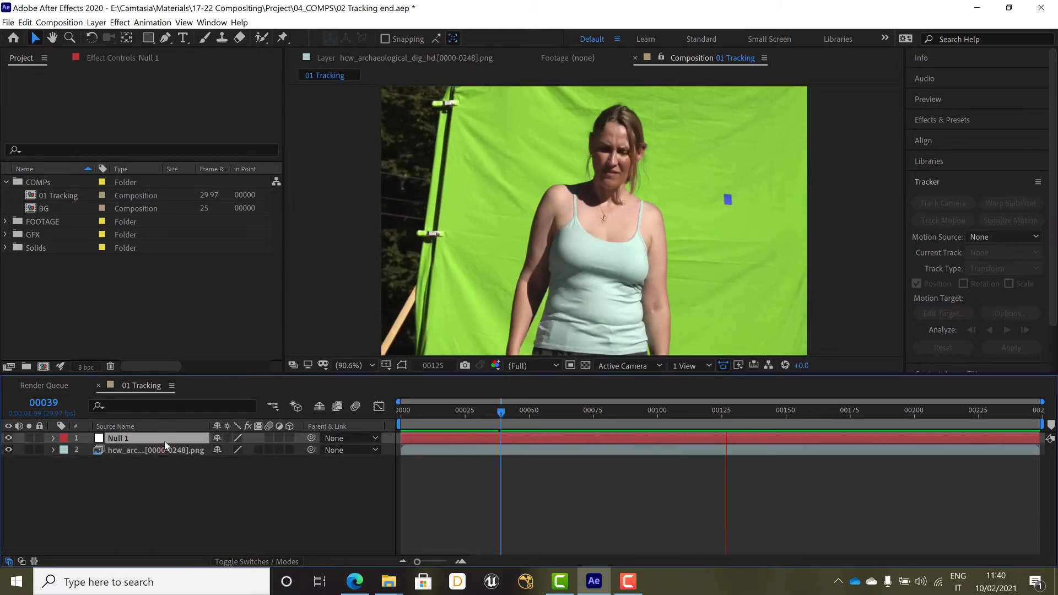
pyautogui.press('space')
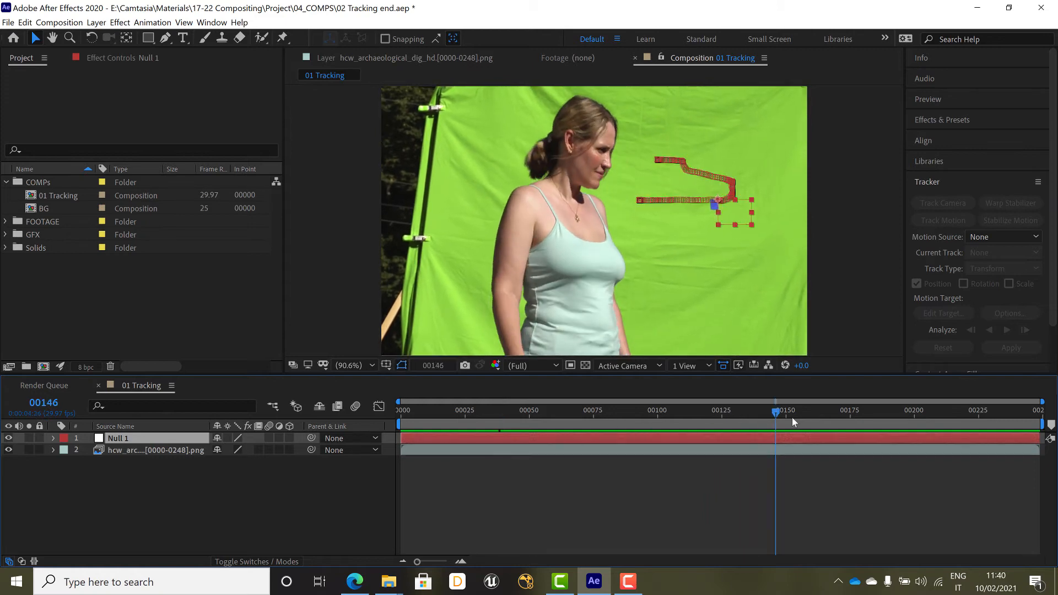
pyautogui.moveTo(776, 411); pyautogui.dragTo(1012, 402)
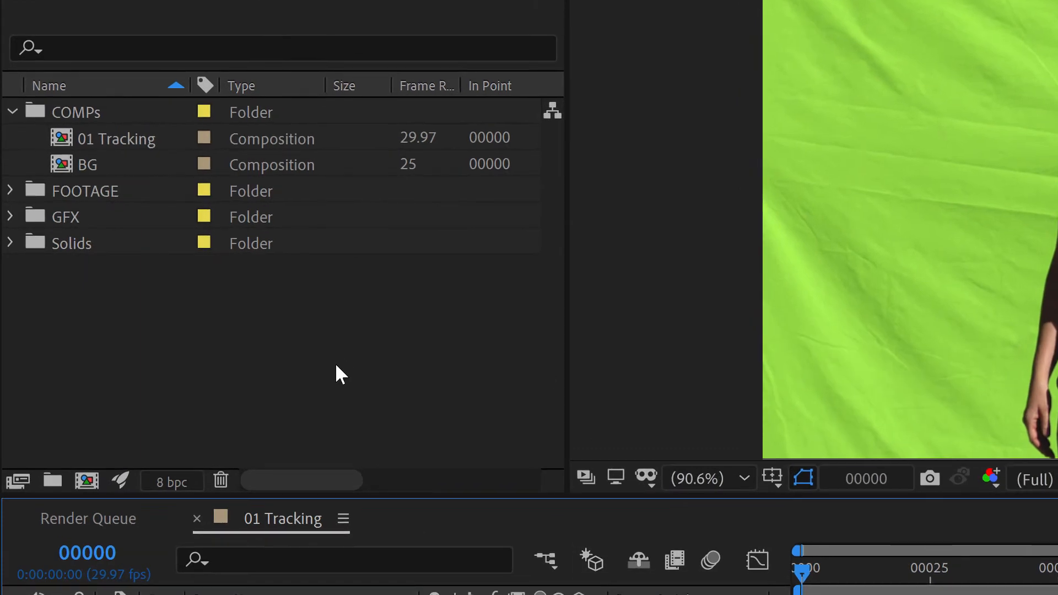
# Create a new composition from the green-screen PNG sequence and move it into the COMPs folder
pyautogui.click(336, 364)
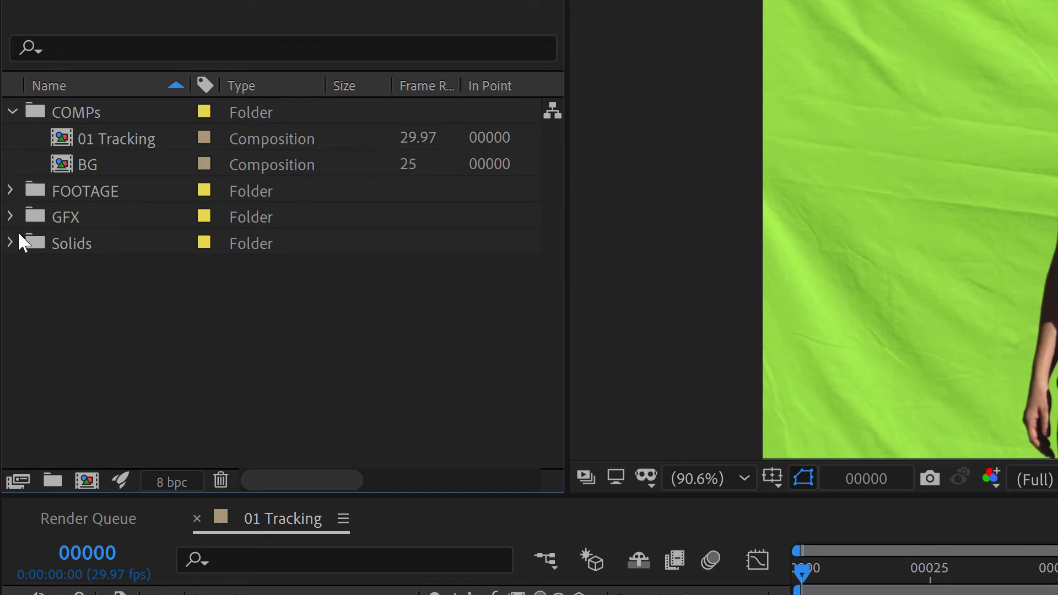
pyautogui.click(11, 190)
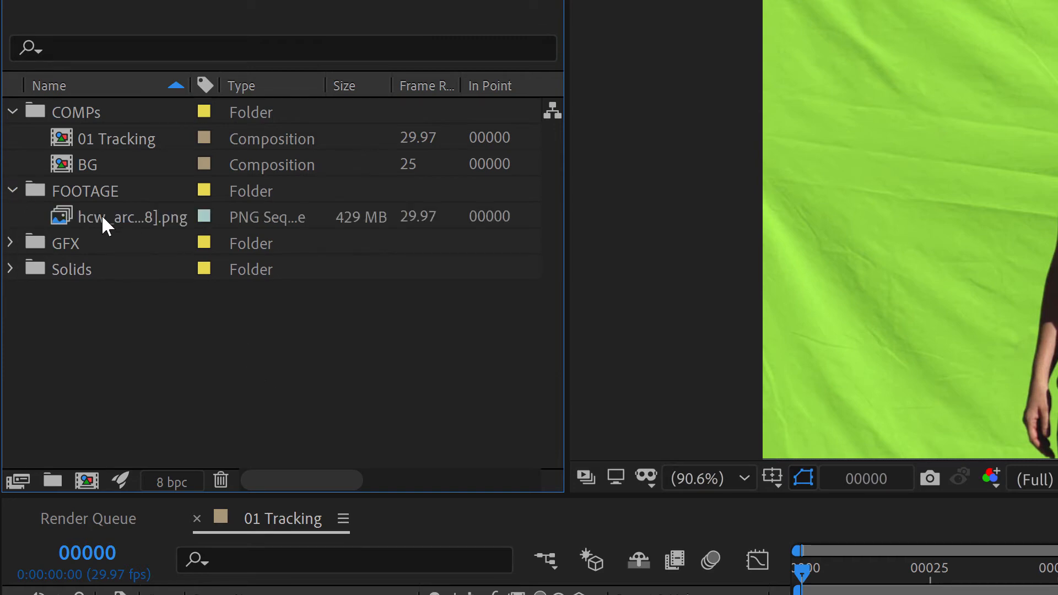
pyautogui.click(88, 215)
pyautogui.moveTo(92, 219); pyautogui.dragTo(87, 481)
pyautogui.moveTo(97, 213); pyautogui.dragTo(122, 112)
pyautogui.click(11, 214)
# Rename the new green-screen composition as Camera Tracker
pyautogui.press('Return')
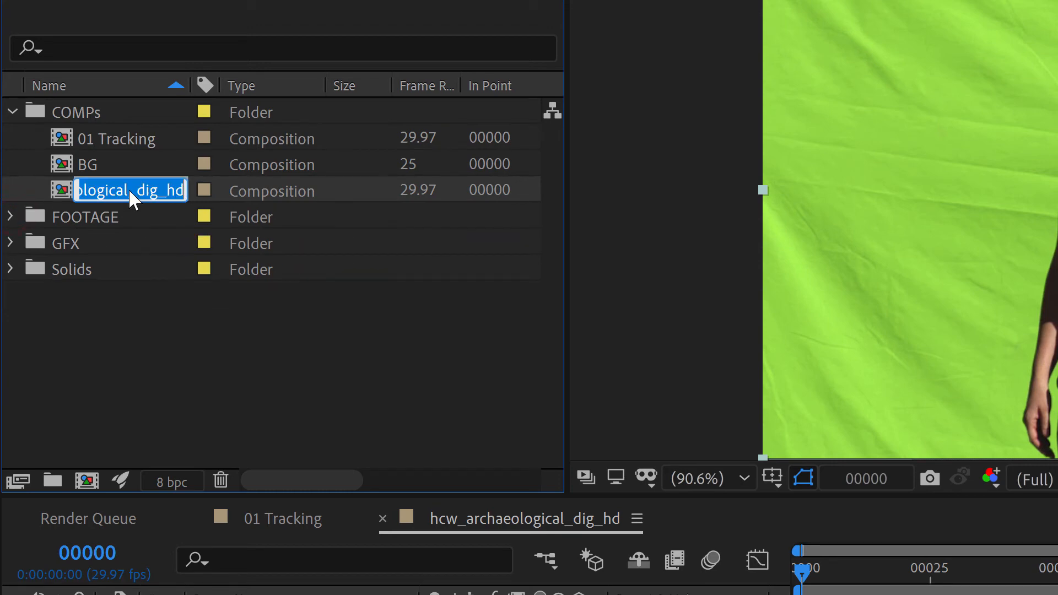
pyautogui.write('Camera')
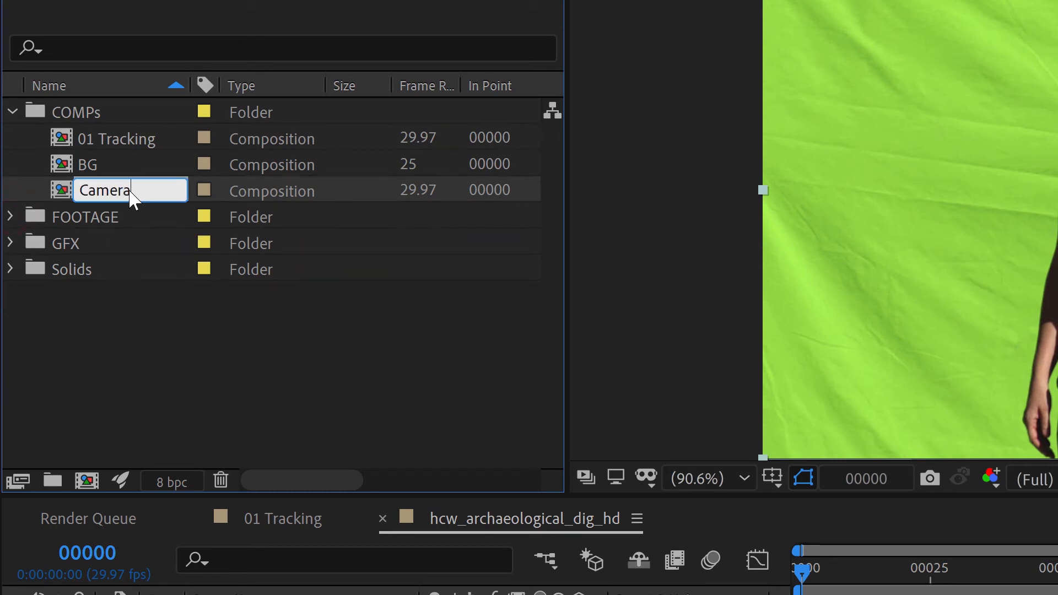
pyautogui.write(' Tracker')
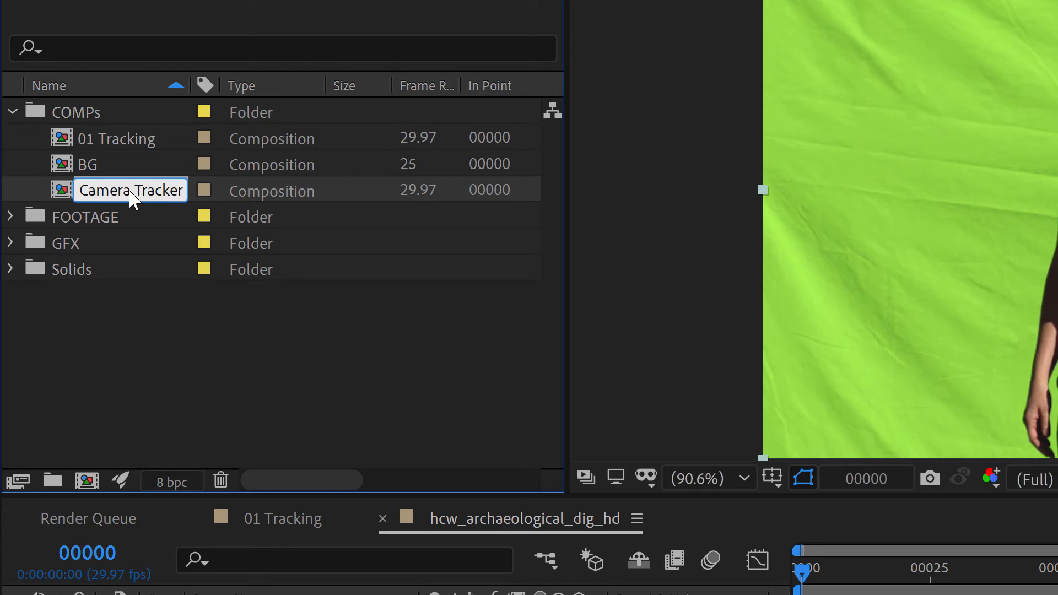
pyautogui.press('Return')
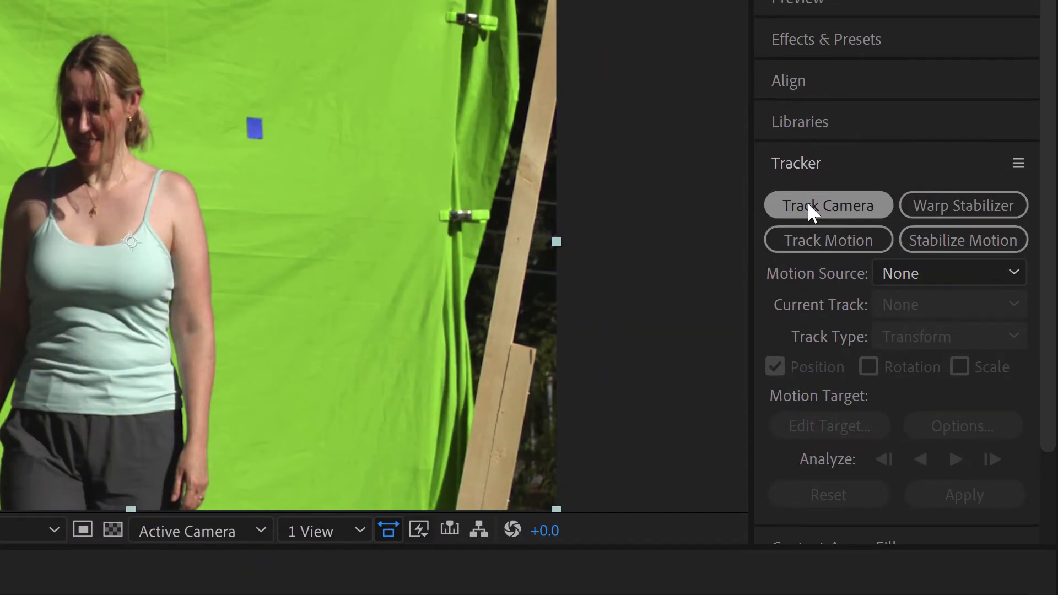
# Run the 3D Camera Tracker on the green-screen footage, create a camera from the solve, and scrub the timeline to check it
pyautogui.click(807, 203)
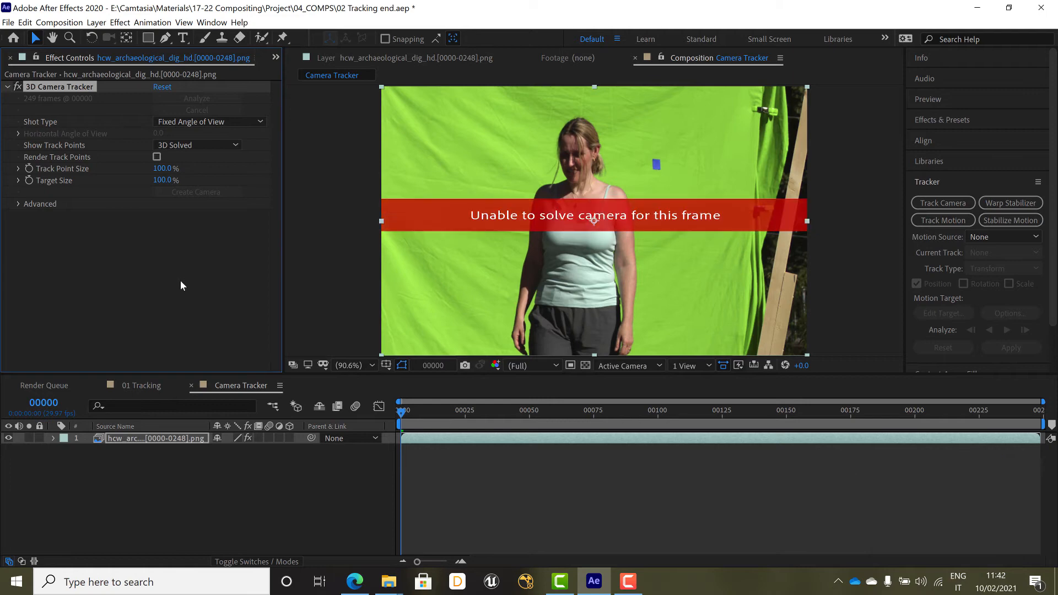
pyautogui.moveTo(410, 413); pyautogui.dragTo(627, 412)
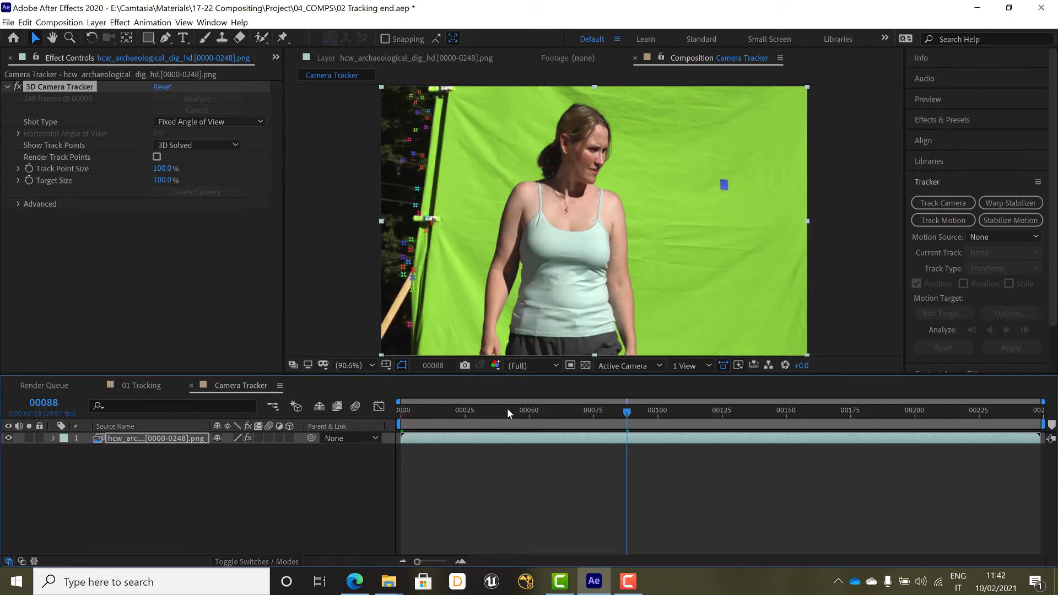
pyautogui.moveTo(503, 412); pyautogui.dragTo(599, 414)
pyautogui.click(203, 192)
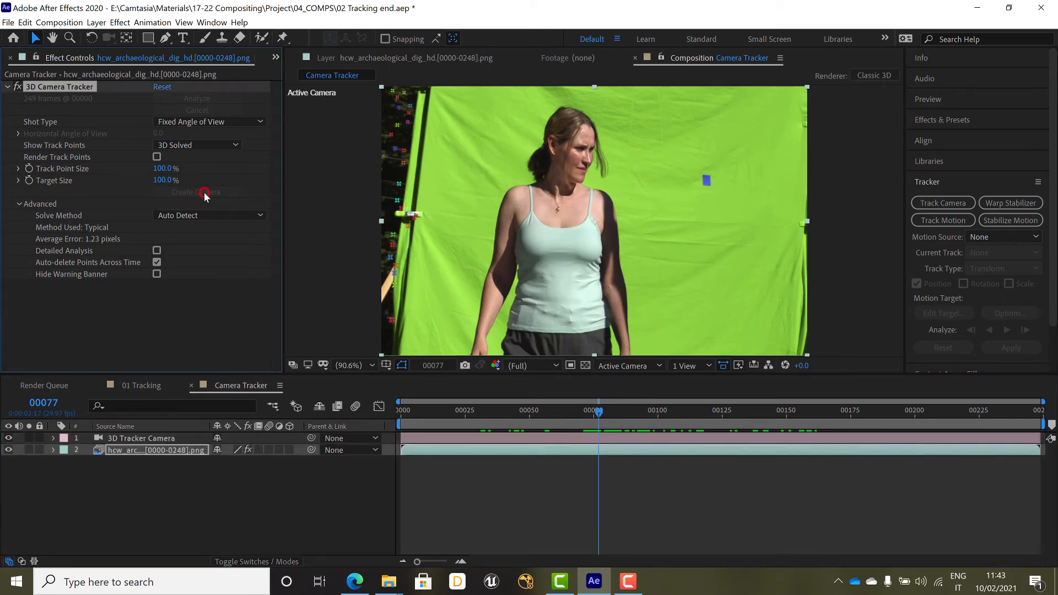
pyautogui.click(141, 438)
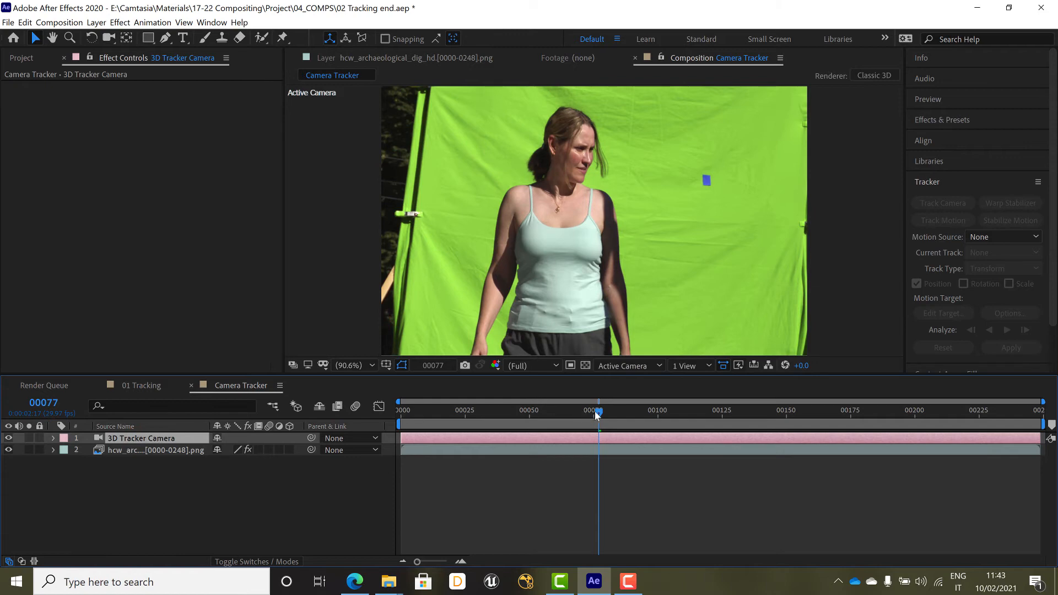
pyautogui.moveTo(623, 411)
pyautogui.mouseDown()
pyautogui.moveTo(703, 405)
pyautogui.moveTo(529, 415)
pyautogui.moveTo(619, 412)
pyautogui.mouseUp()
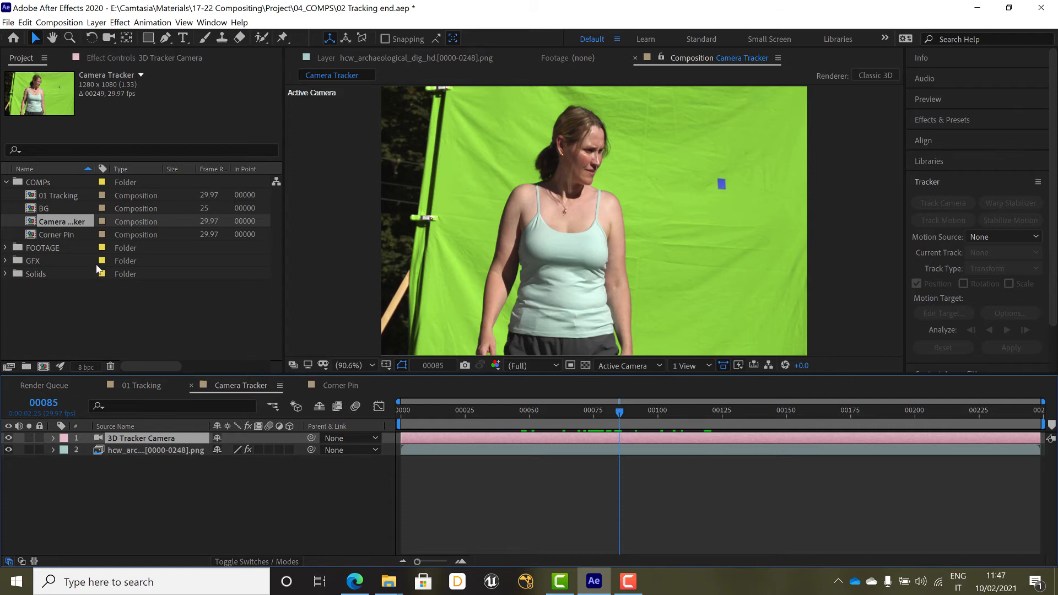
# Start a motion track on the license plate footage in the Corner Pin composition with the track type Perspective corner pin
pyautogui.click(340, 385)
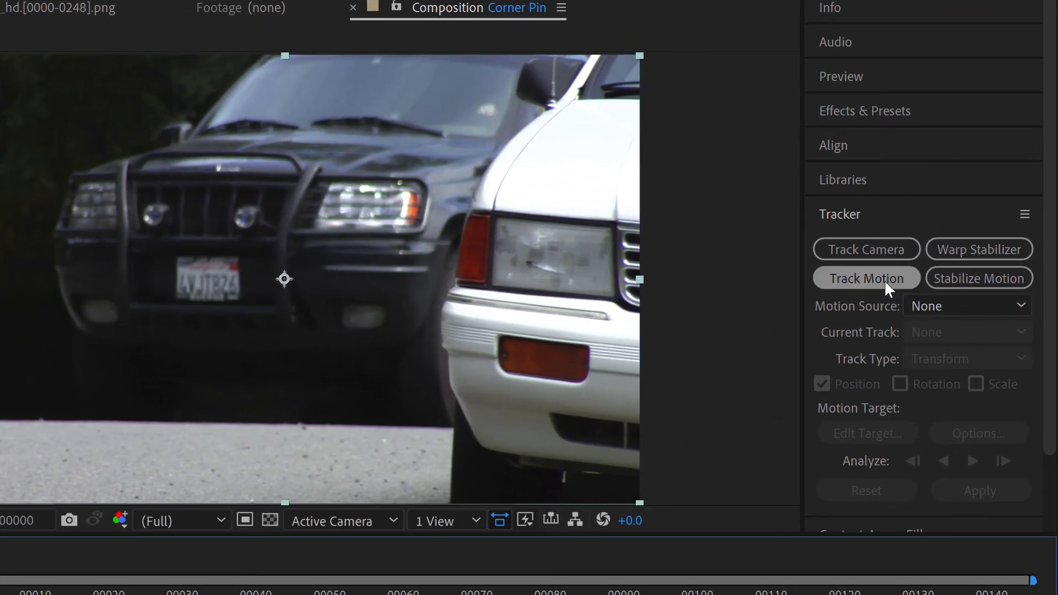
pyautogui.click(884, 280)
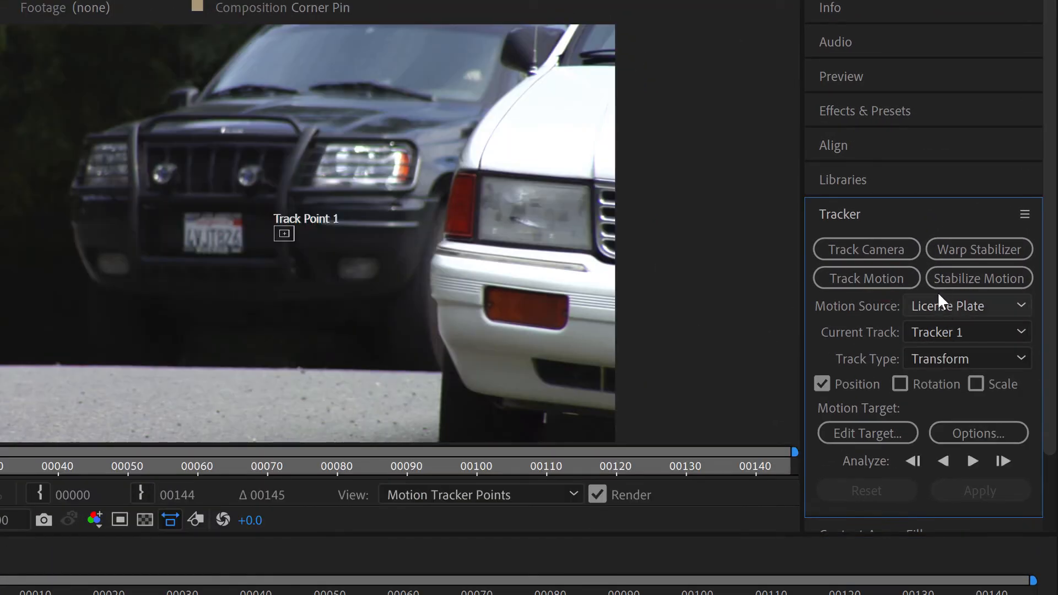
pyautogui.click(978, 358)
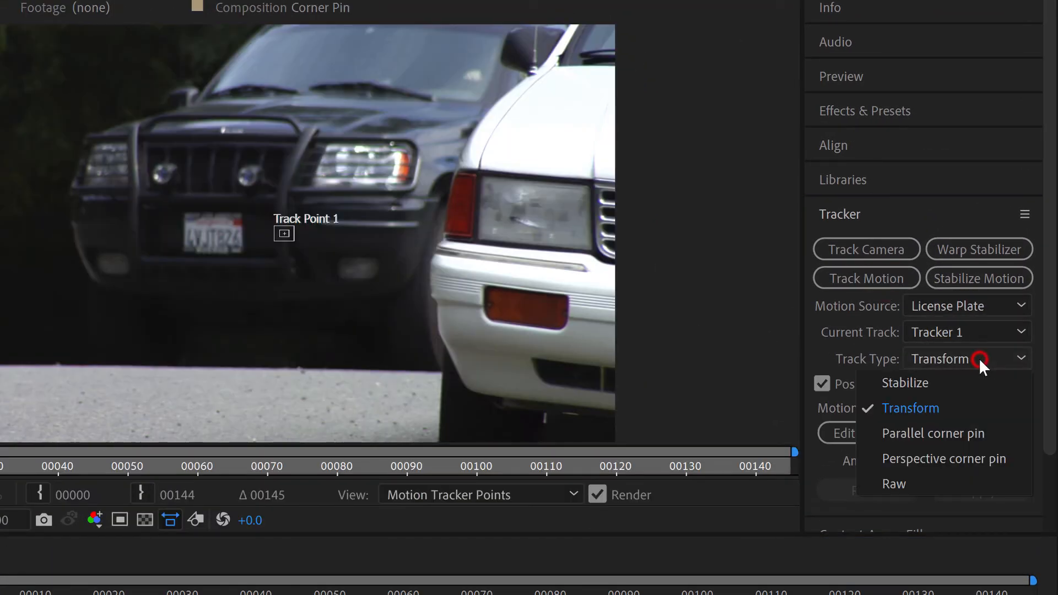
pyautogui.click(1002, 458)
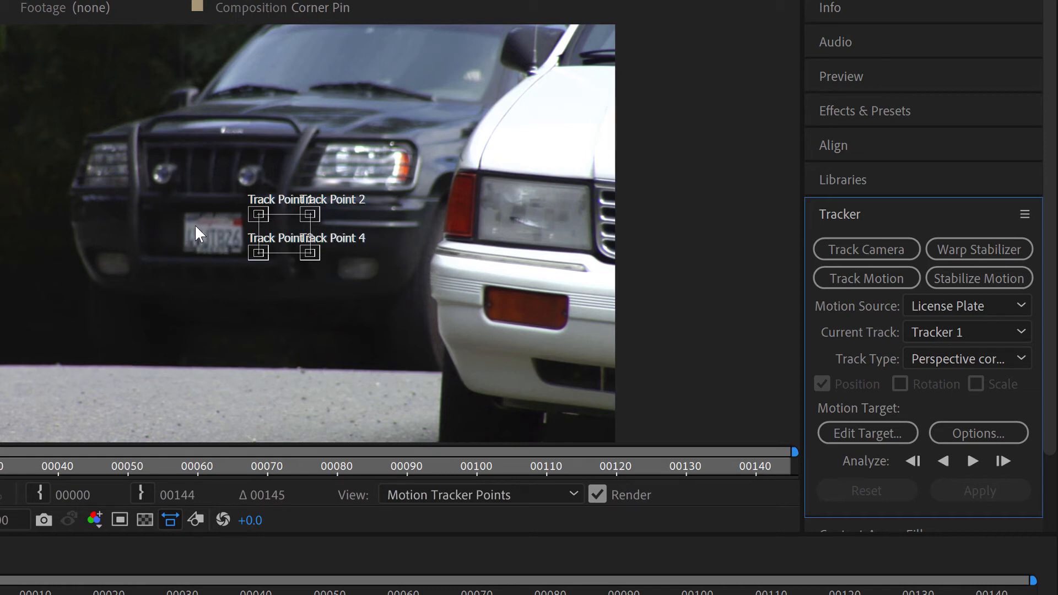
# Place the four track points on the corners of the car's license plate and accept the motion tracker options as they are
pyautogui.press('.')
pyautogui.press('.')
pyautogui.press('.')
pyautogui.press('.')
pyautogui.press(',')
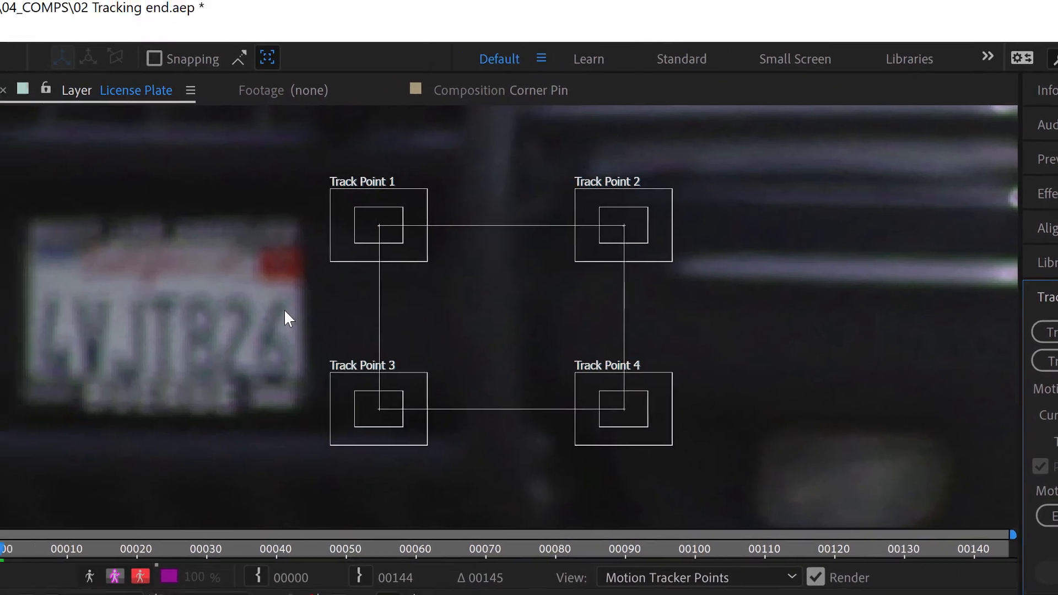
pyautogui.moveTo(367, 319); pyautogui.dragTo(589, 331)
pyautogui.moveTo(587, 242); pyautogui.dragTo(271, 274)
pyautogui.moveTo(888, 253); pyautogui.dragTo(561, 282)
pyautogui.moveTo(623, 441); pyautogui.dragTo(267, 411)
pyautogui.click(900, 444)
pyautogui.moveTo(702, 432); pyautogui.dragTo(576, 415)
pyautogui.moveTo(575, 278); pyautogui.dragTo(577, 278)
pyautogui.moveTo(298, 281); pyautogui.dragTo(298, 279)
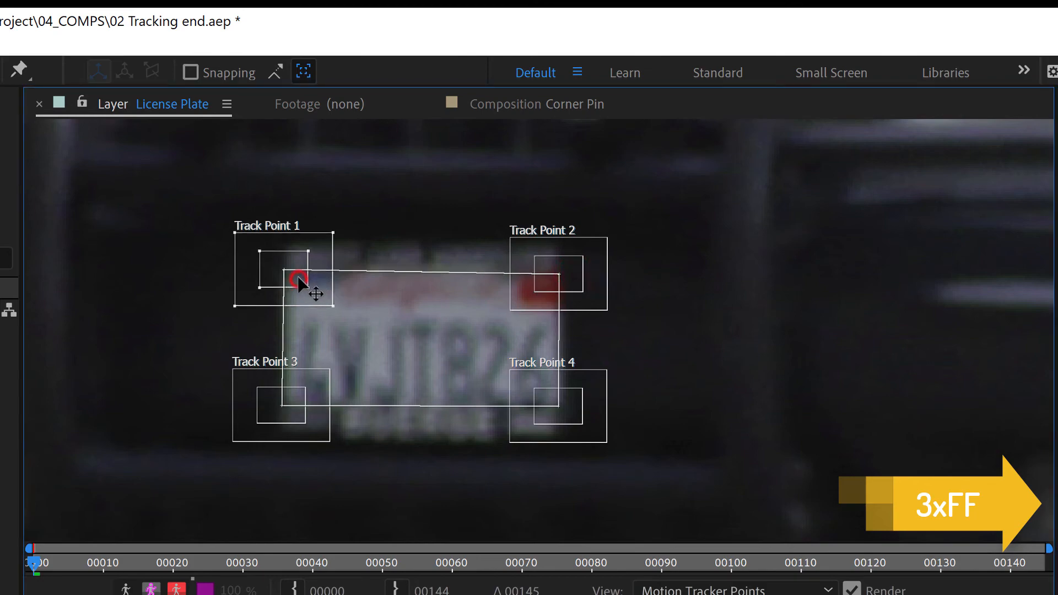
pyautogui.moveTo(272, 412); pyautogui.dragTo(273, 409)
pyautogui.scroll(-1, 455, 342)
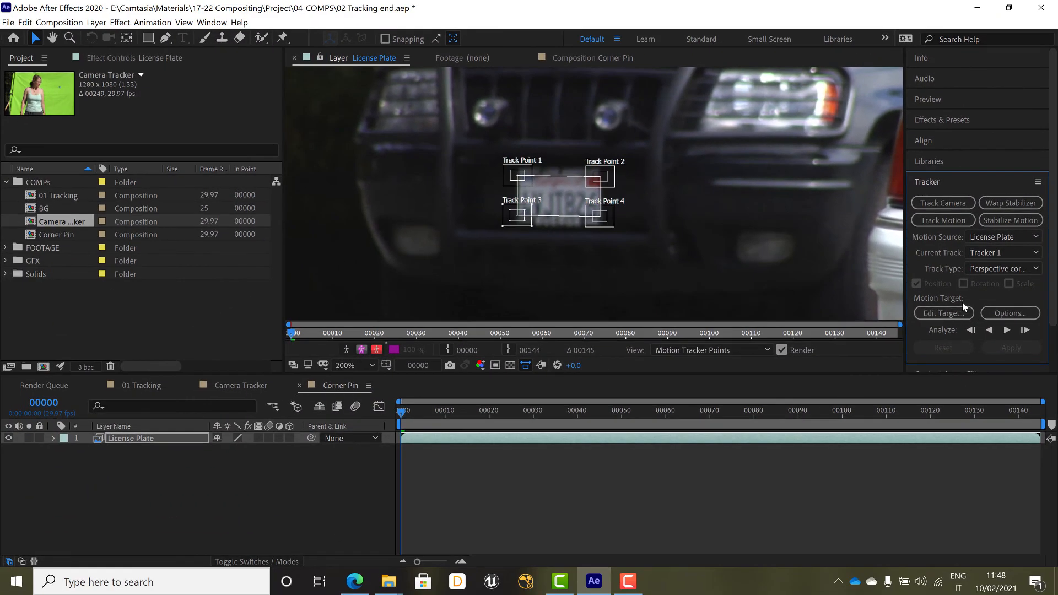
pyautogui.click(1015, 313)
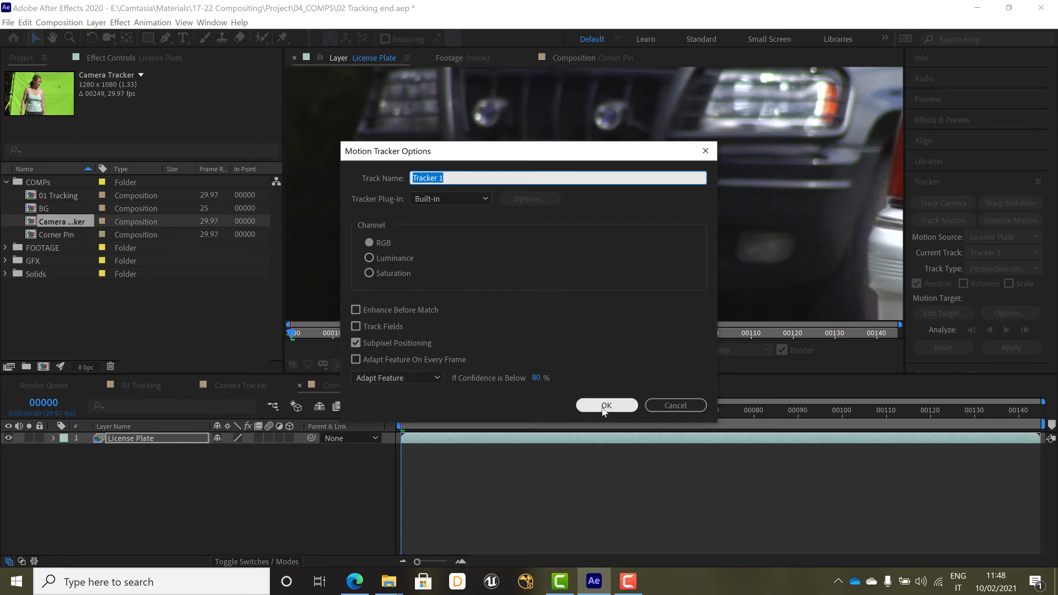
pyautogui.click(606, 406)
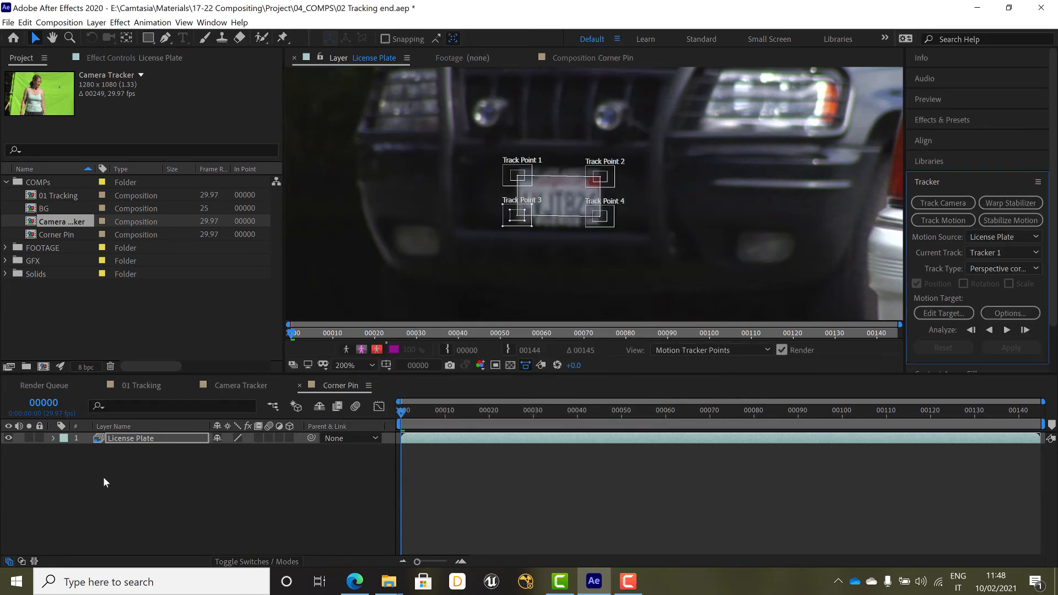
# Add Illinois_2017_License_Plate_V3.png from the GFX folder to the Corner Pin composition above the footage layer
pyautogui.click(116, 470)
pyautogui.click(5, 261)
pyautogui.moveTo(46, 273); pyautogui.dragTo(75, 439)
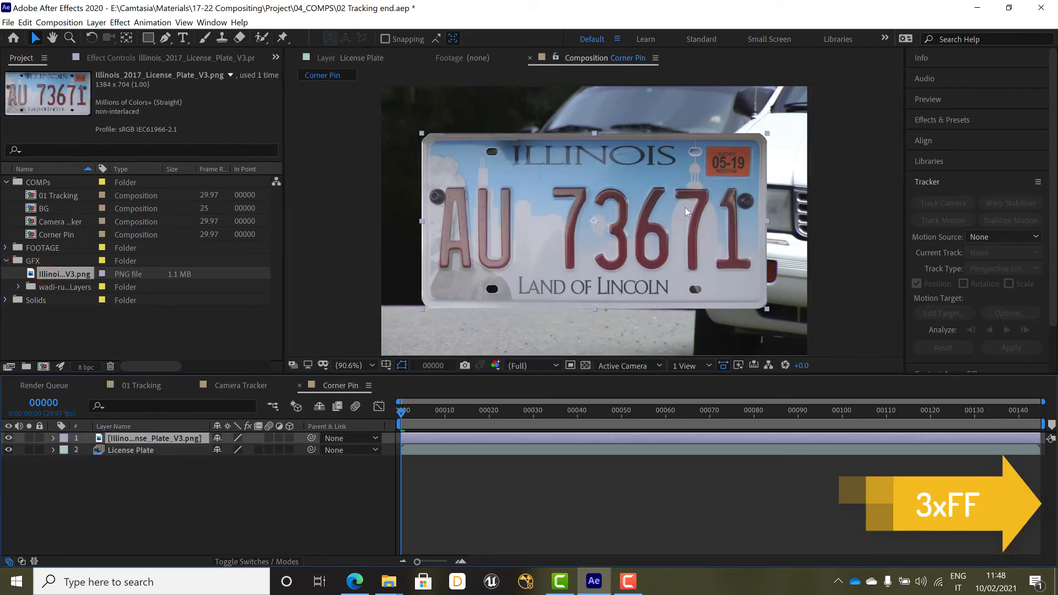
# Reopen the License Plate layer's track as the motion source and set the Illinois plate layer as its motion target
pyautogui.click(150, 453)
pyautogui.click(995, 234)
pyautogui.click(952, 284)
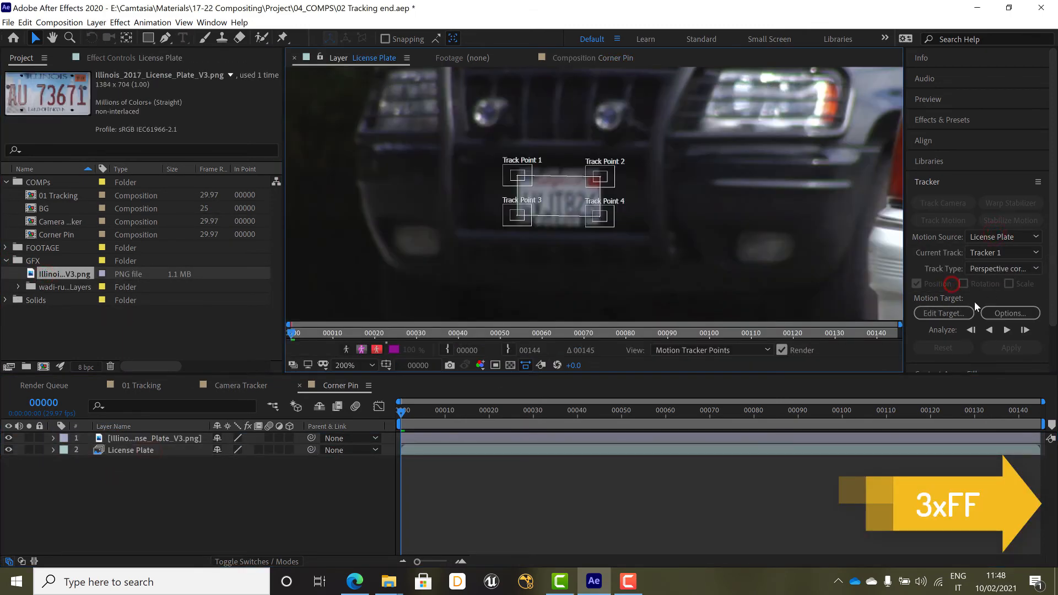
pyautogui.click(951, 312)
pyautogui.click(554, 330)
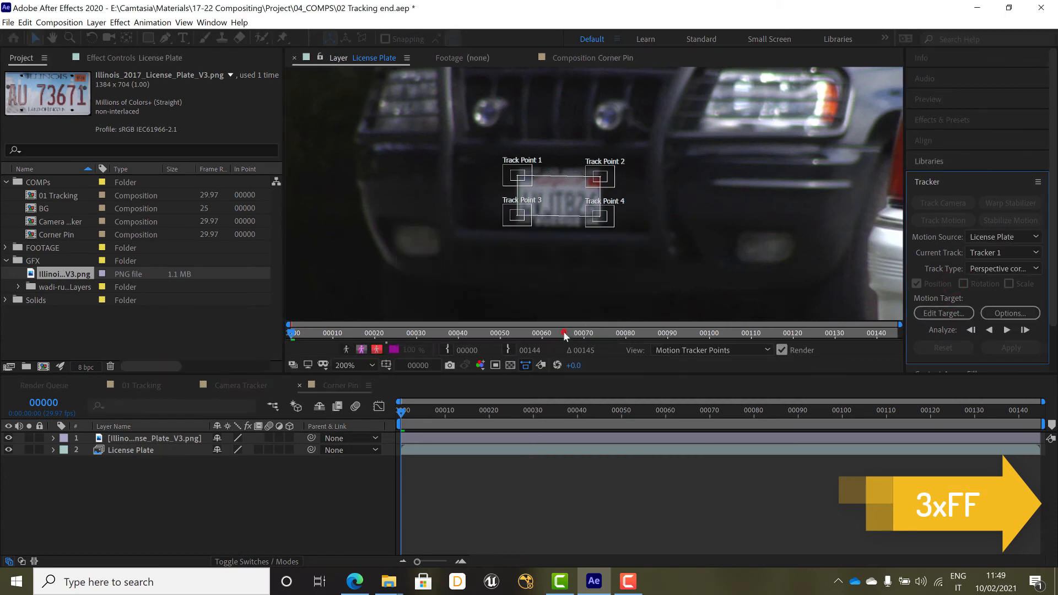
# Analyze the corner-pin track forward from the first frame and stop the analysis once the points lose the plate
pyautogui.scroll(-4, 739, 239)
pyautogui.click(1006, 332)
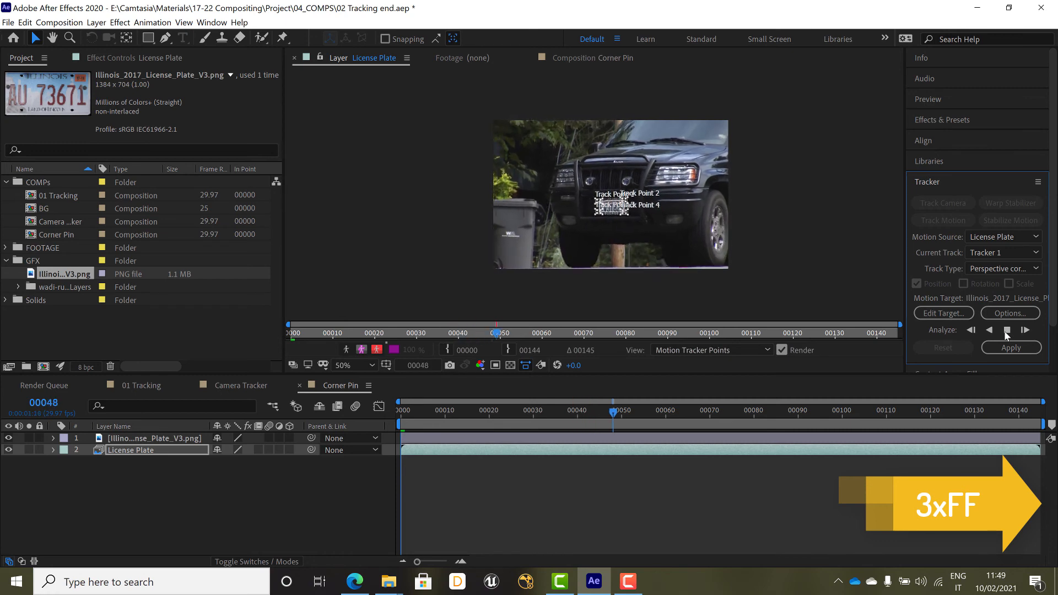
pyautogui.click(1006, 331)
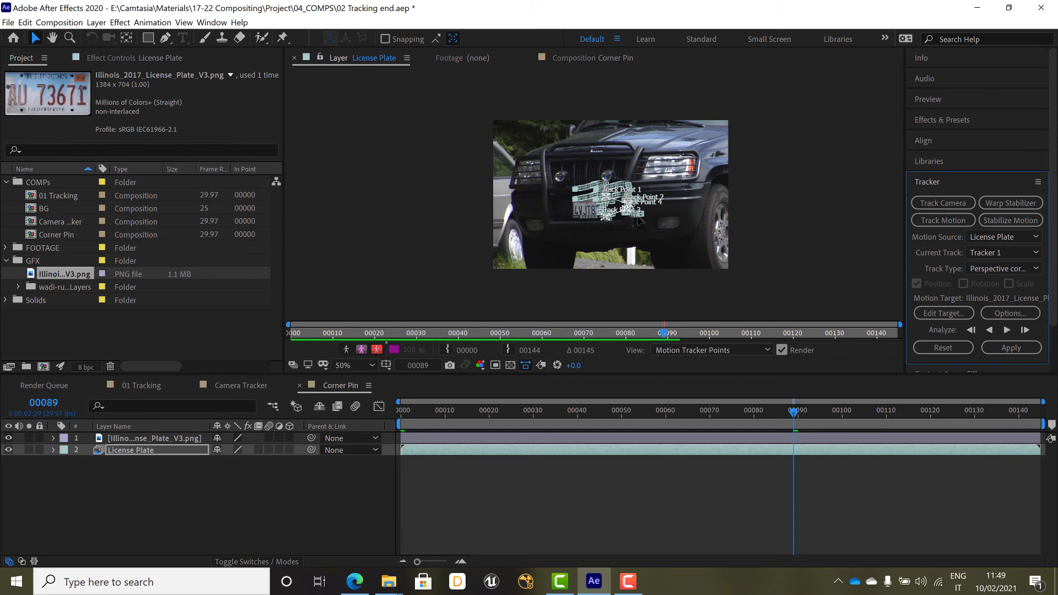
# Return to frame 46 and realign Track Points 1 and 2 with the upper corners of the car's plate
pyautogui.scroll(4, 638, 219)
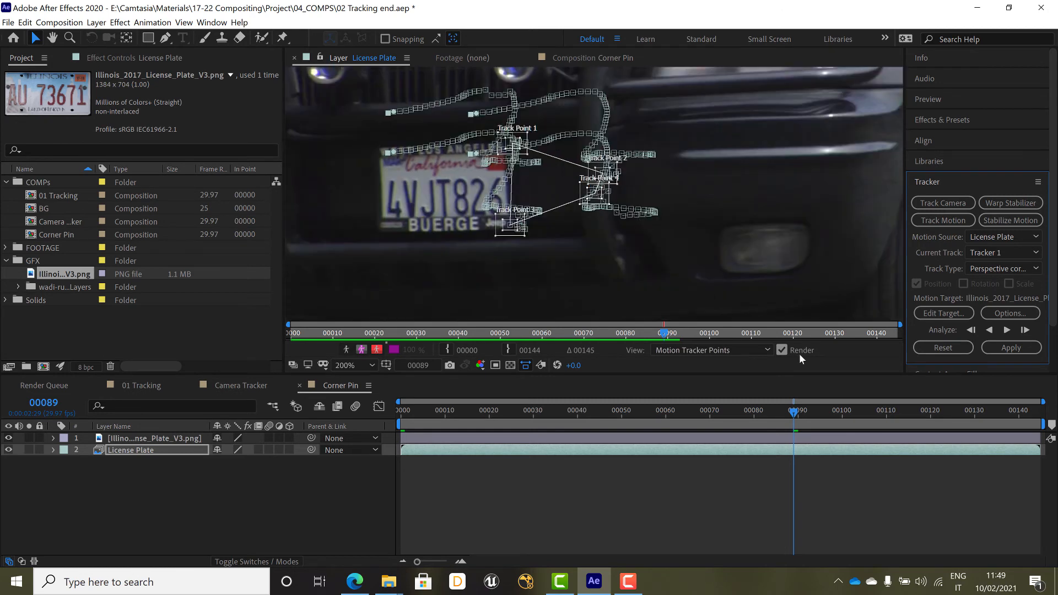
pyautogui.moveTo(793, 419); pyautogui.dragTo(702, 424)
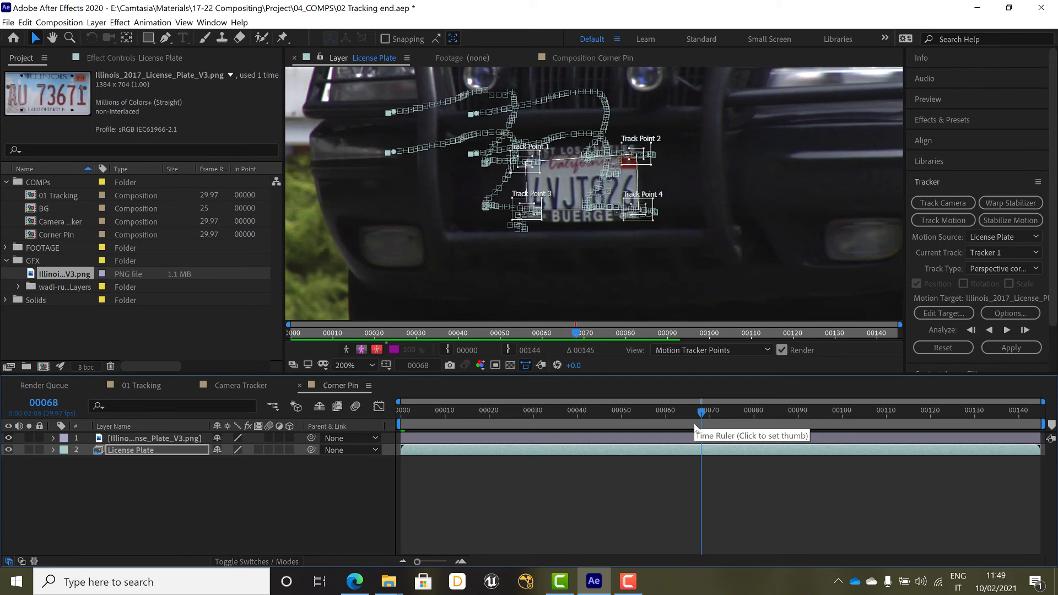
pyautogui.moveTo(701, 414); pyautogui.dragTo(603, 431)
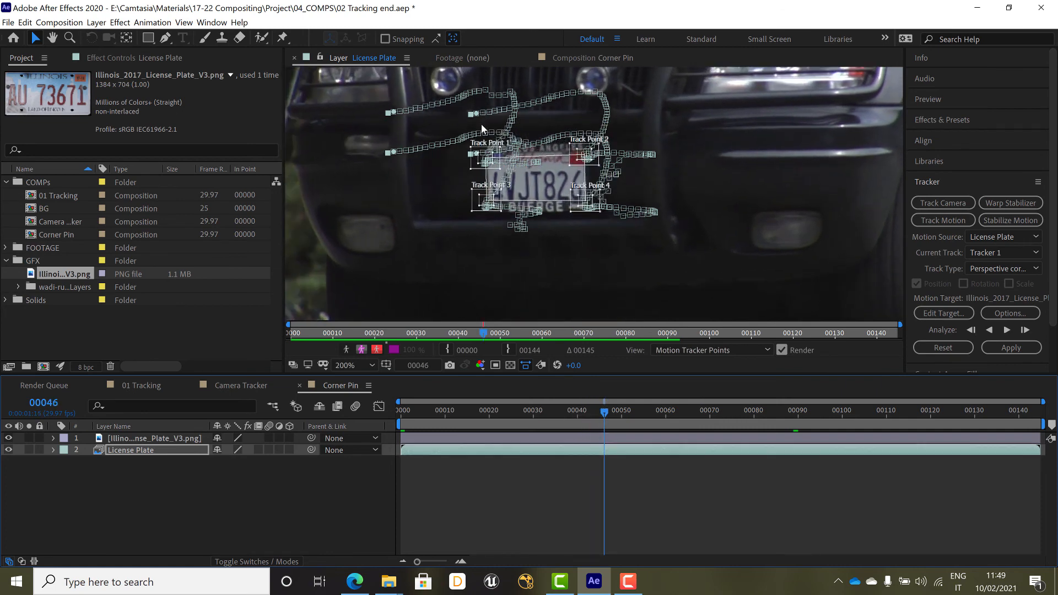
pyautogui.scroll(3, 481, 163)
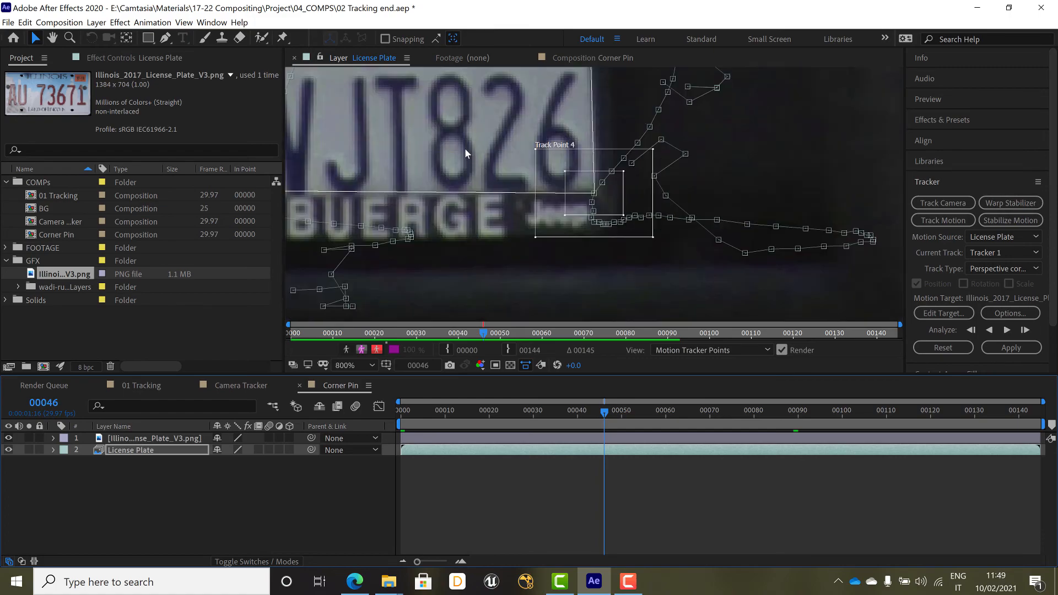
pyautogui.scroll(-1, 465, 150)
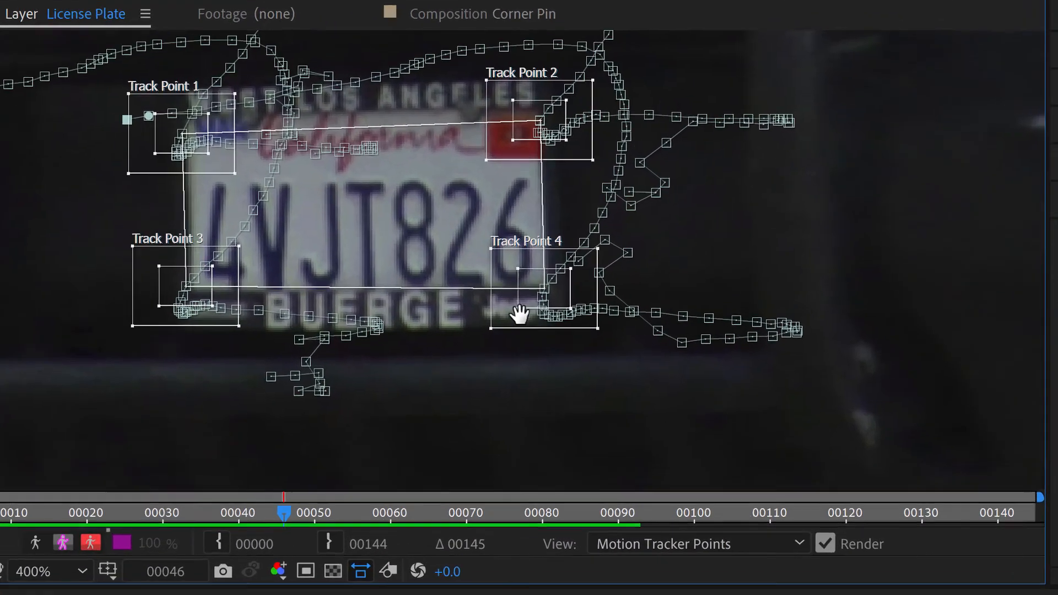
pyautogui.moveTo(517, 314); pyautogui.dragTo(485, 302)
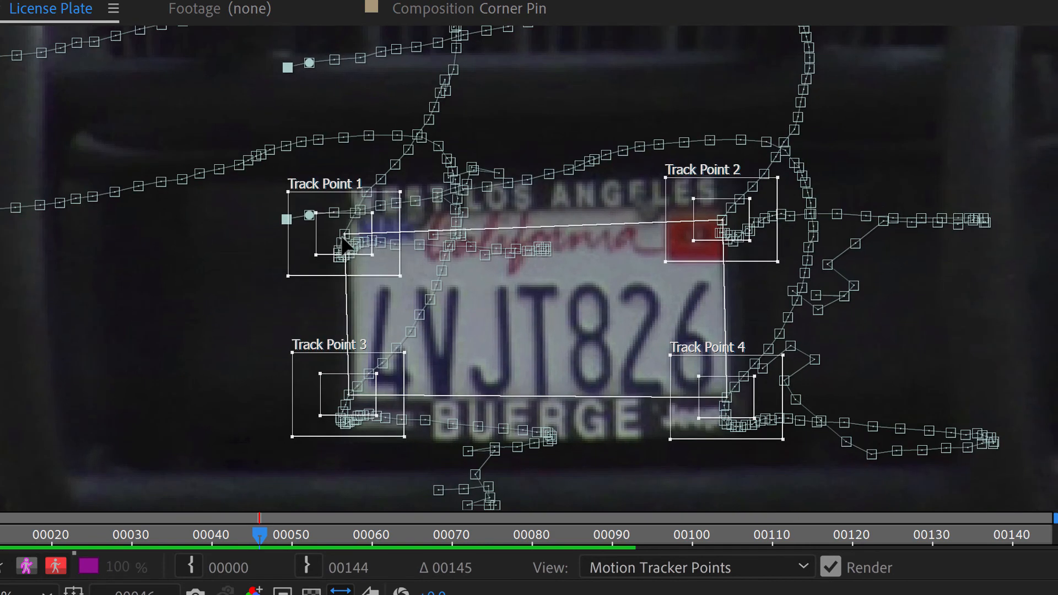
pyautogui.moveTo(356, 220); pyautogui.dragTo(366, 207)
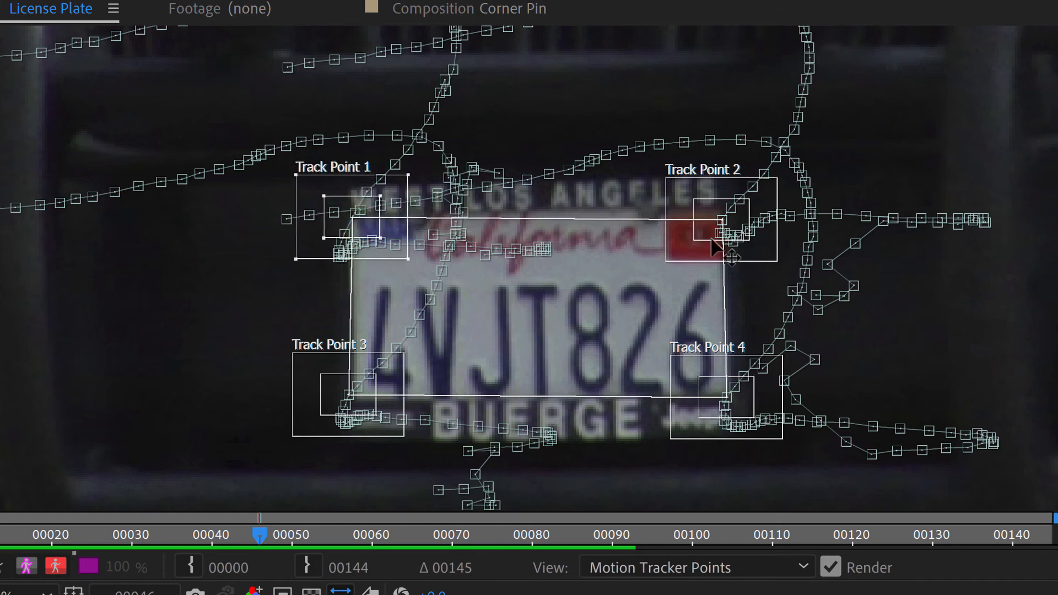
pyautogui.moveTo(695, 244); pyautogui.dragTo(698, 233)
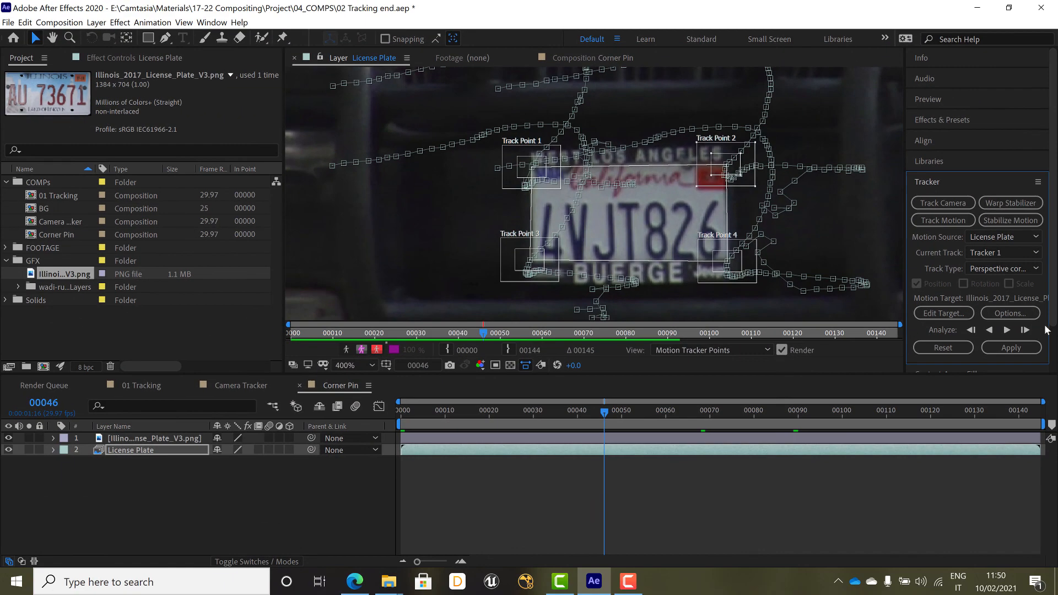
# Re-analyze the track forward from frame 46, return to frame 79 and advance the analysis one frame at a time to frame 82
pyautogui.click(1008, 330)
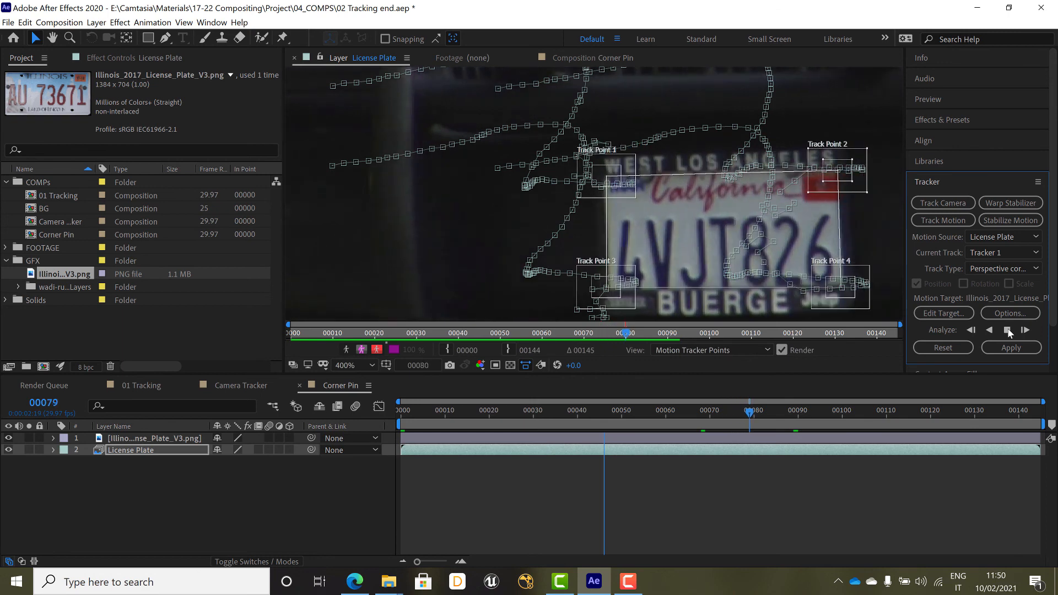
pyautogui.click(1007, 330)
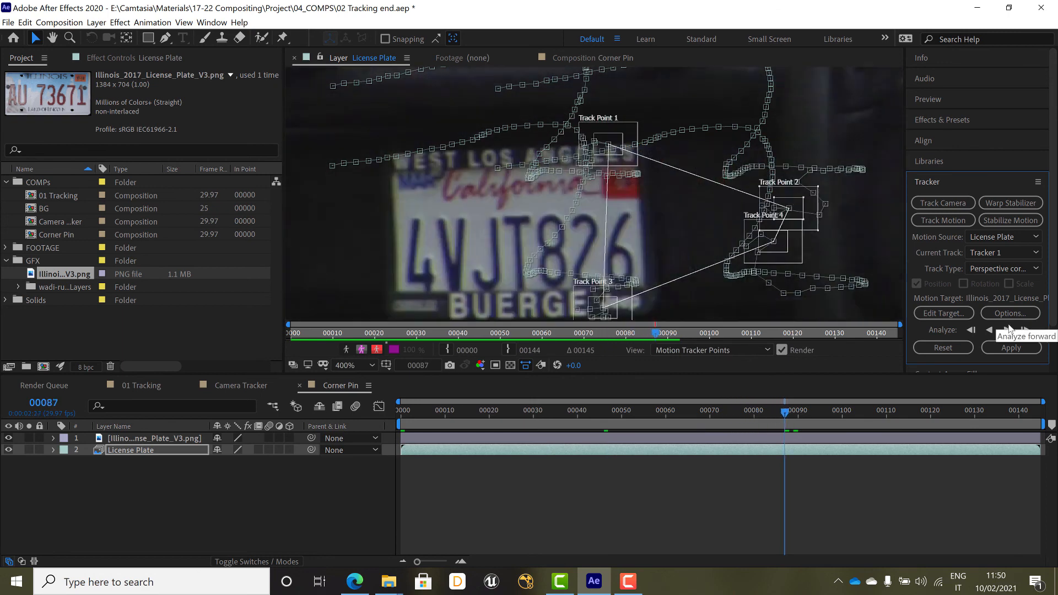
pyautogui.moveTo(783, 412); pyautogui.dragTo(750, 415)
pyautogui.click(1025, 329)
pyautogui.click(1024, 329)
pyautogui.click(1025, 330)
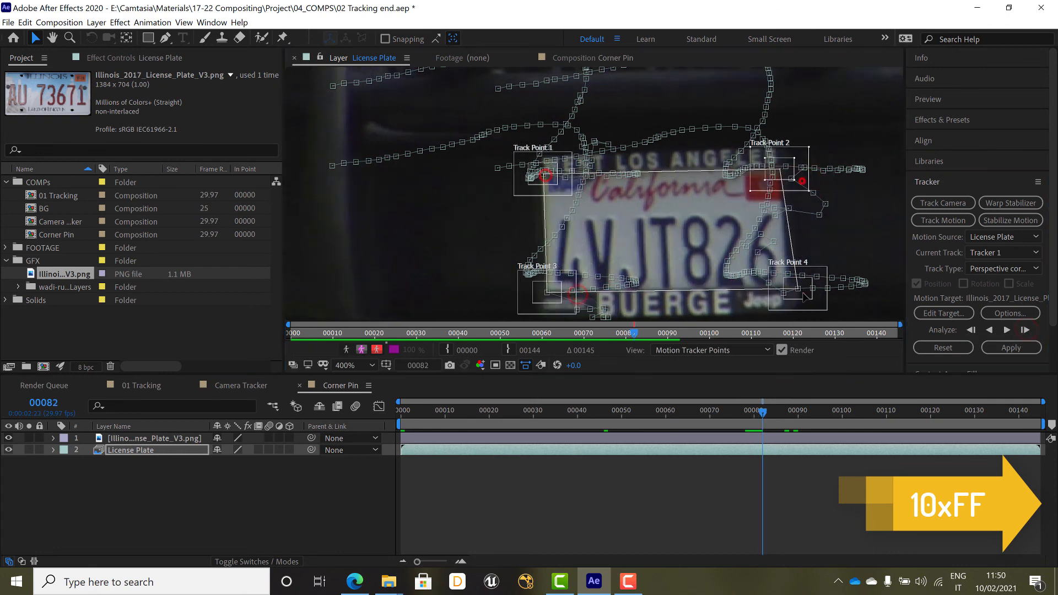
# Advance the track frame by frame to frame 86, realigning the four track points with the plate's corners on each frame
pyautogui.moveTo(550, 179); pyautogui.dragTo(511, 179)
pyautogui.moveTo(548, 292); pyautogui.dragTo(509, 292)
pyautogui.moveTo(768, 300); pyautogui.dragTo(756, 301)
pyautogui.moveTo(776, 183); pyautogui.dragTo(763, 184)
pyautogui.click(1024, 329)
pyautogui.moveTo(522, 181); pyautogui.dragTo(469, 186)
pyautogui.moveTo(520, 296); pyautogui.dragTo(483, 298)
pyautogui.moveTo(761, 295); pyautogui.dragTo(751, 289)
pyautogui.moveTo(750, 179); pyautogui.dragTo(742, 169)
pyautogui.click(1025, 330)
pyautogui.moveTo(497, 180); pyautogui.dragTo(443, 180)
pyautogui.moveTo(505, 296); pyautogui.dragTo(483, 301)
pyautogui.moveTo(734, 298); pyautogui.dragTo(723, 291)
pyautogui.moveTo(725, 185); pyautogui.dragTo(711, 174)
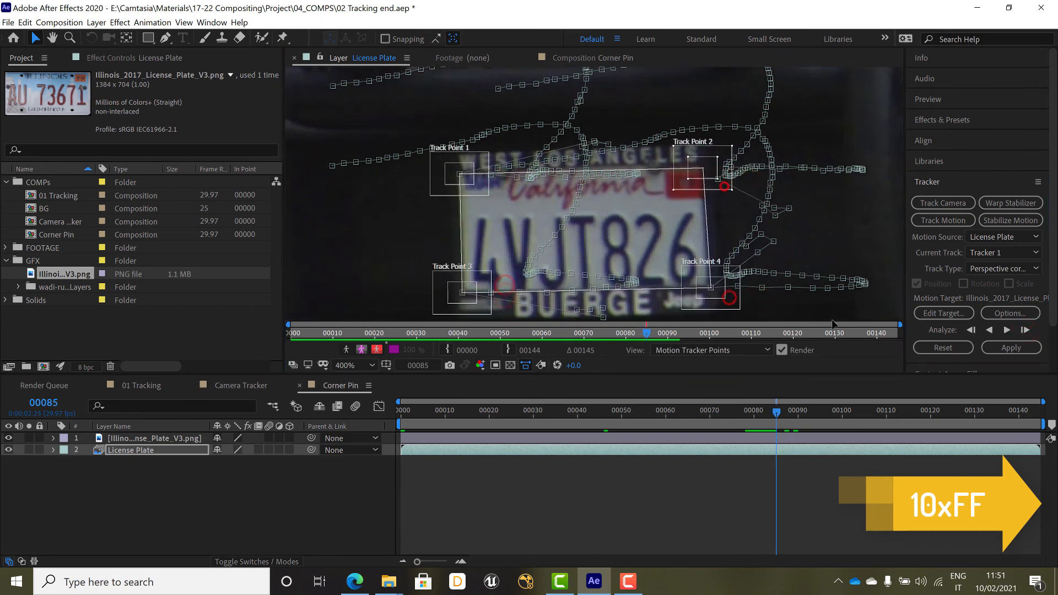
pyautogui.click(1023, 330)
pyautogui.moveTo(466, 179); pyautogui.dragTo(417, 179)
pyautogui.moveTo(467, 300); pyautogui.dragTo(433, 298)
pyautogui.moveTo(703, 301); pyautogui.dragTo(686, 291)
pyautogui.moveTo(701, 175); pyautogui.dragTo(682, 163)
# End the work area at frame 86 and trim the Corner Pin composition to it
pyautogui.press('n')
pyautogui.rightClick(685, 423)
pyautogui.click(749, 454)
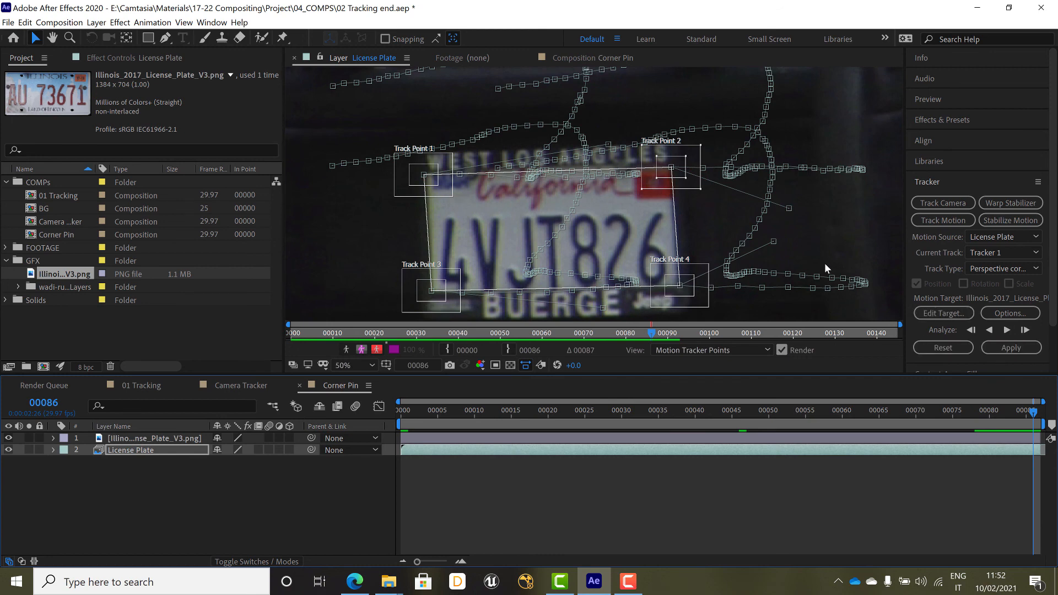
# Fit the footage in view and apply the perspective corner-pin track to the Illinois plate layer
pyautogui.scroll(-8, 738, 254)
pyautogui.scroll(2, 738, 255)
pyautogui.click(996, 349)
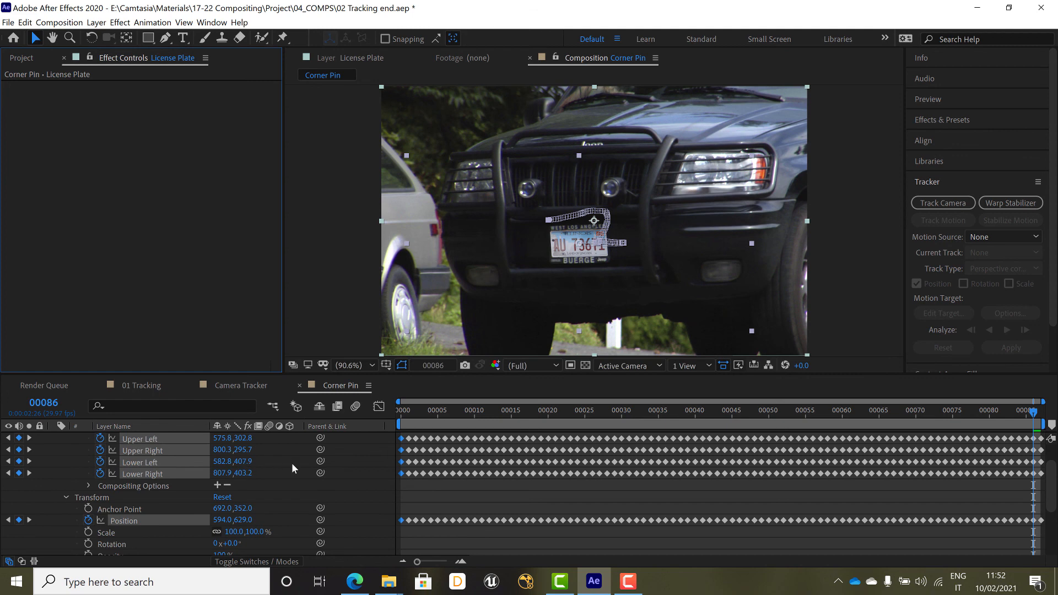
# Collapse the Illinois plate layer's properties, deselect it and move to frame 4 to check the replaced plate
pyautogui.scroll(2, 289, 464)
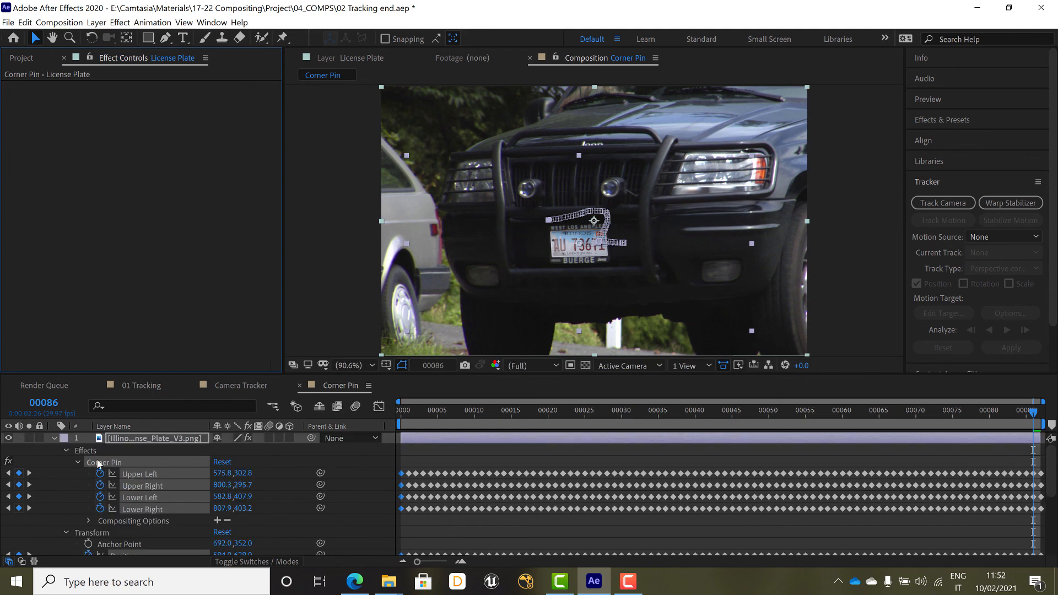
pyautogui.click(53, 438)
pyautogui.click(152, 495)
pyautogui.click(431, 410)
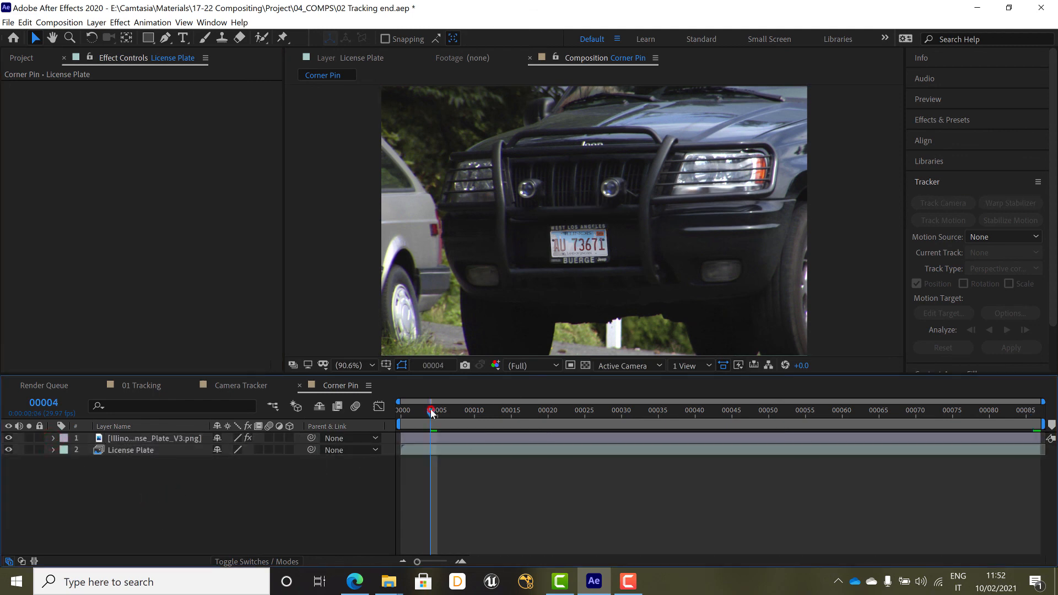